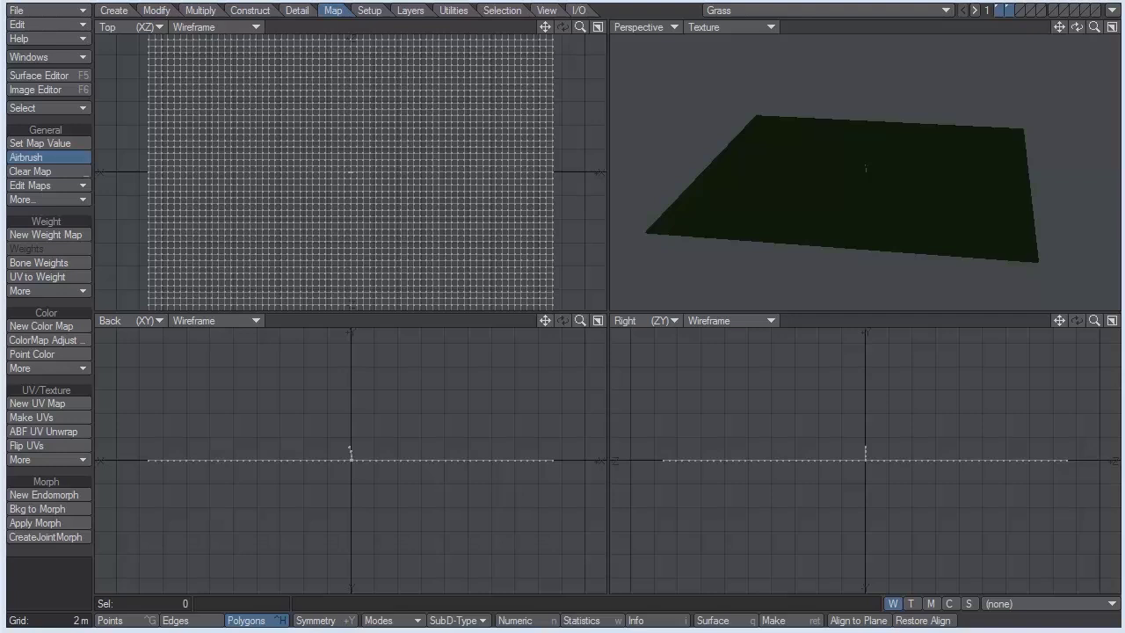
- Show only the grass blade layer, fit it in the views and examine its Grass surface settings in the Surface Editor
{"action": "left_click", "coordinate": [1002, 10]}
{"action": "key", "text": "a"}
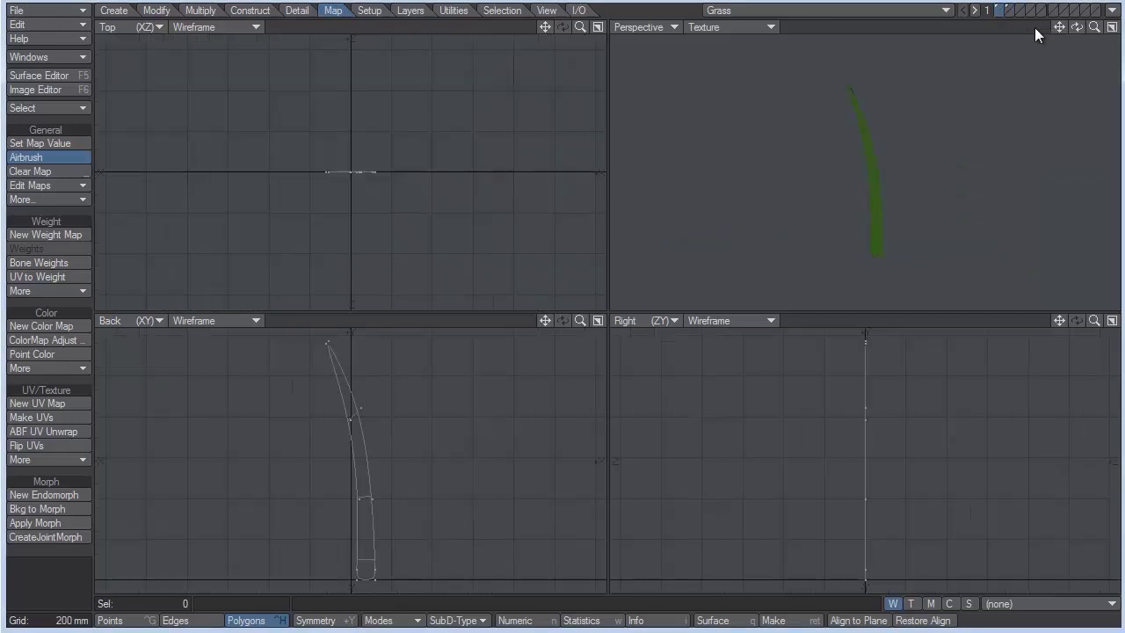
{"action": "mouse_move", "coordinate": [1076, 27]}
{"action": "left_mouse_down"}
{"action": "mouse_move", "coordinate": [1065, 28]}
{"action": "mouse_move", "coordinate": [1090, 28]}
{"action": "mouse_move", "coordinate": [1077, 28]}
{"action": "left_mouse_up"}
{"action": "left_click", "coordinate": [43, 74]}
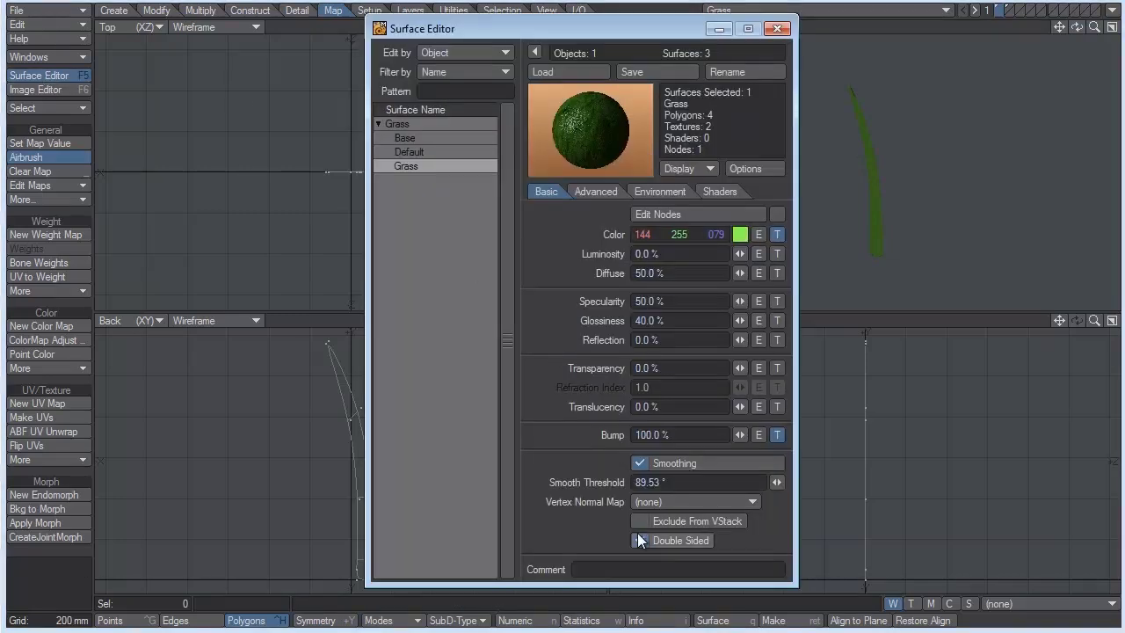
{"action": "left_click", "coordinate": [777, 29]}
- Show the flat ground layer alone and send the object to Layout
{"action": "left_click", "coordinate": [1007, 10]}
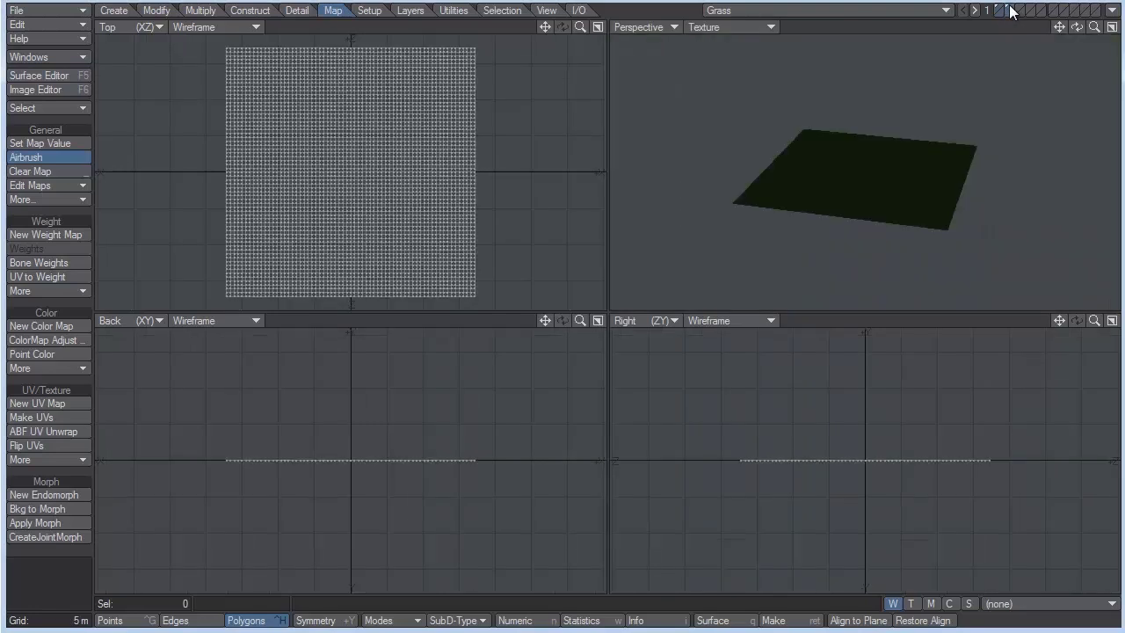
{"action": "right_click", "coordinate": [1113, 13]}
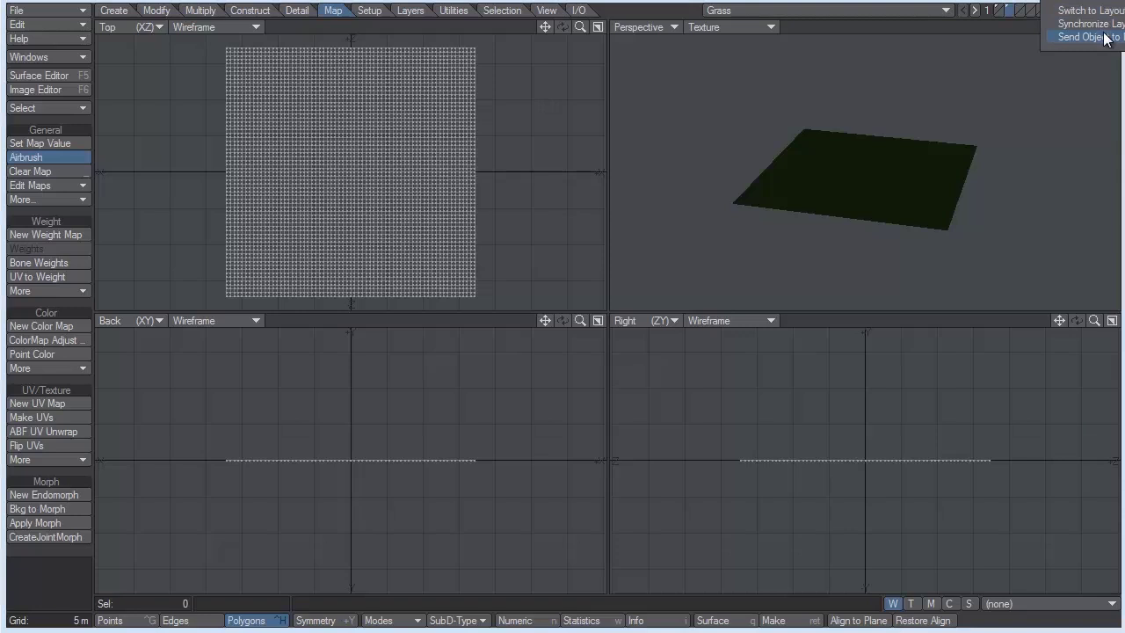
{"action": "left_click", "coordinate": [1105, 37]}
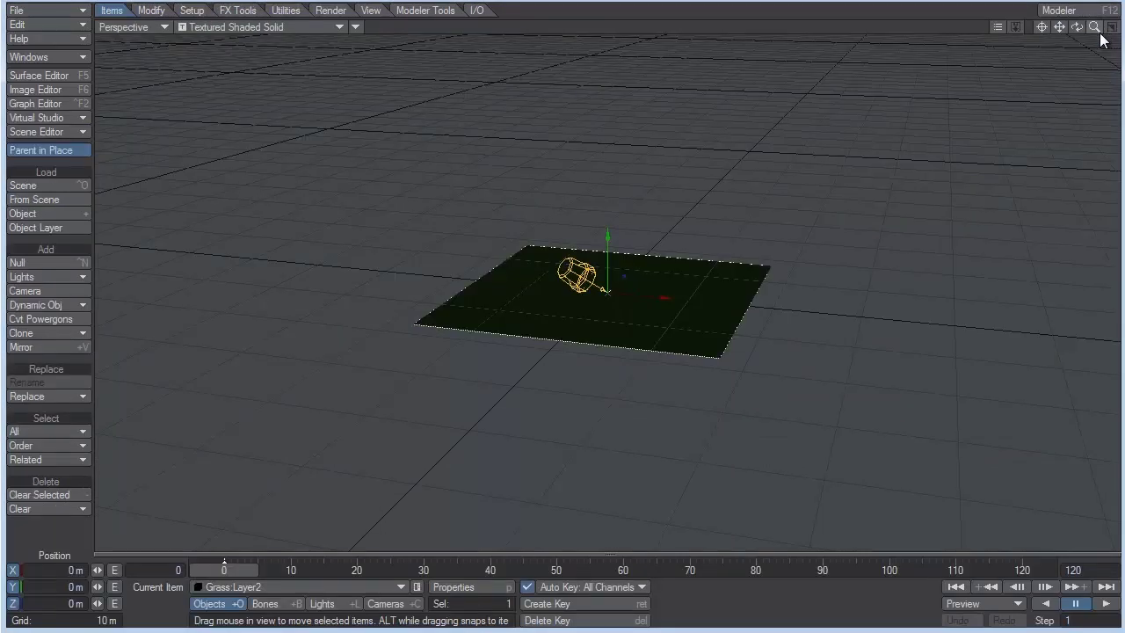
- Set the grid square size to 1 m in the display preferences
{"action": "key", "text": "d"}
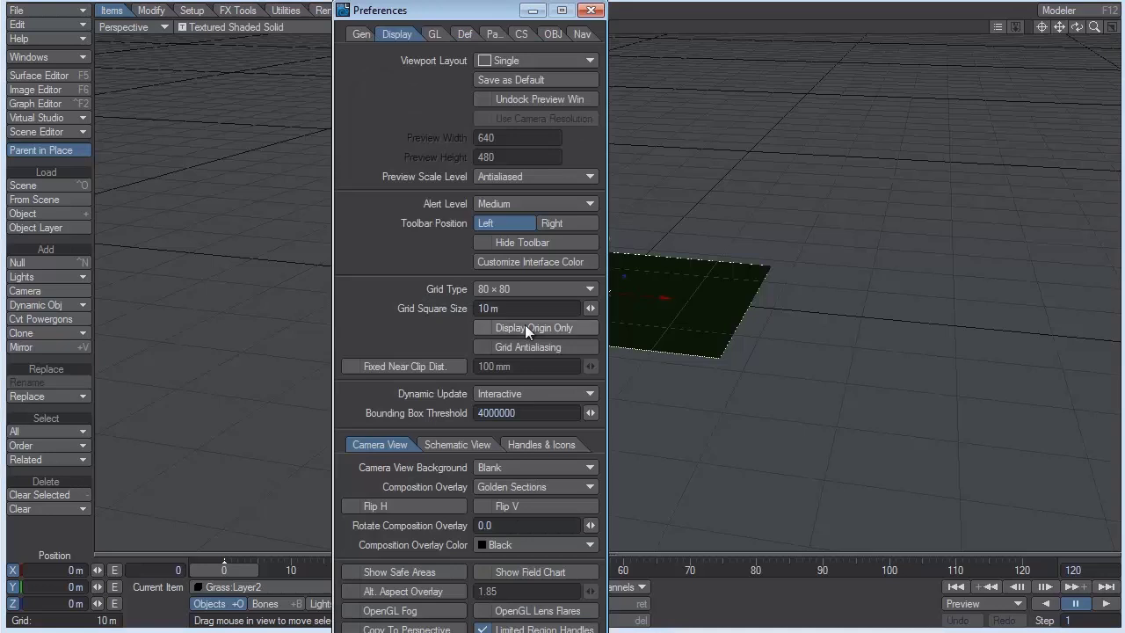
{"action": "left_click_drag", "start_coordinate": [519, 310], "coordinate": [403, 308]}
{"action": "type", "text": "1"}
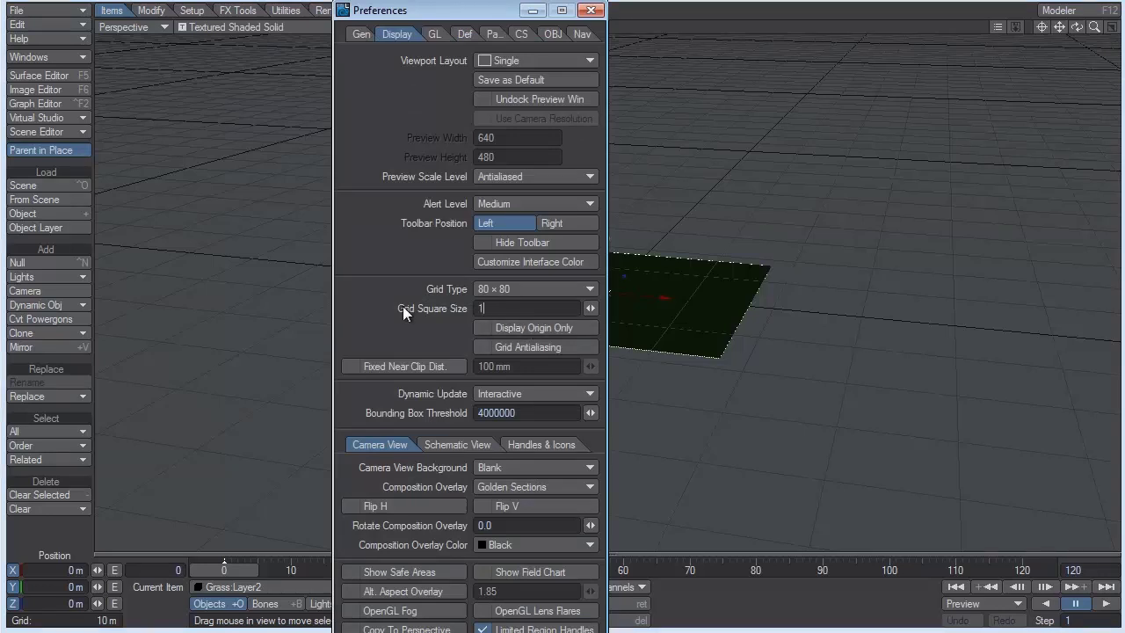
{"action": "key", "text": "Return"}
{"action": "left_click", "coordinate": [593, 10]}
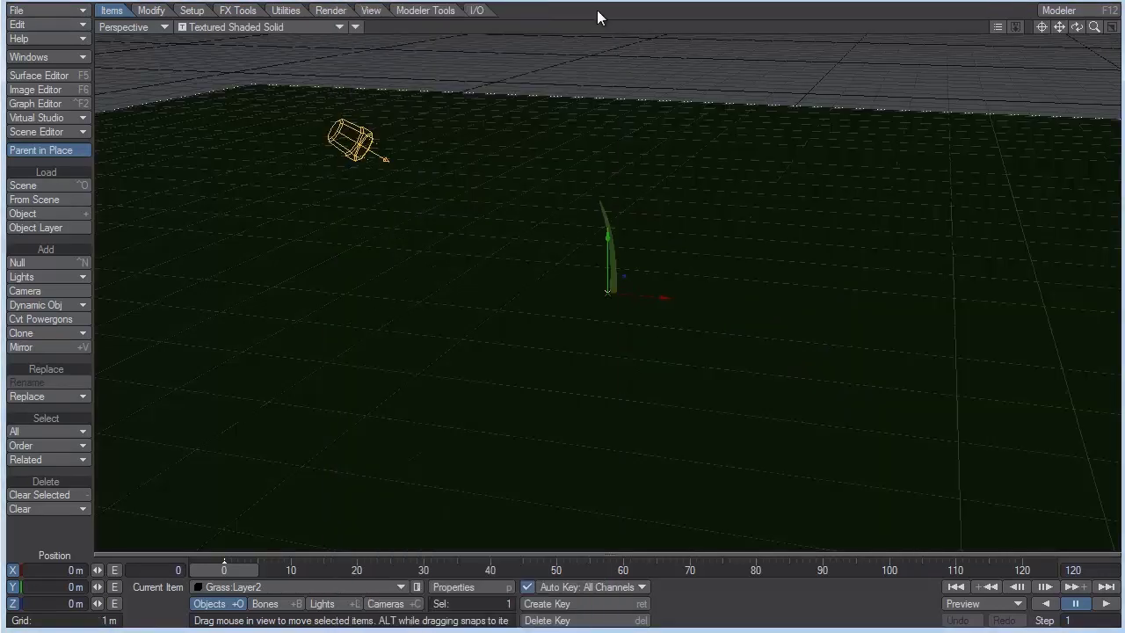
- Add an Instance Generator to the ground object Grass:Layer2 and open its settings
{"action": "left_click_drag", "start_coordinate": [1093, 26], "coordinate": [1082, 75]}
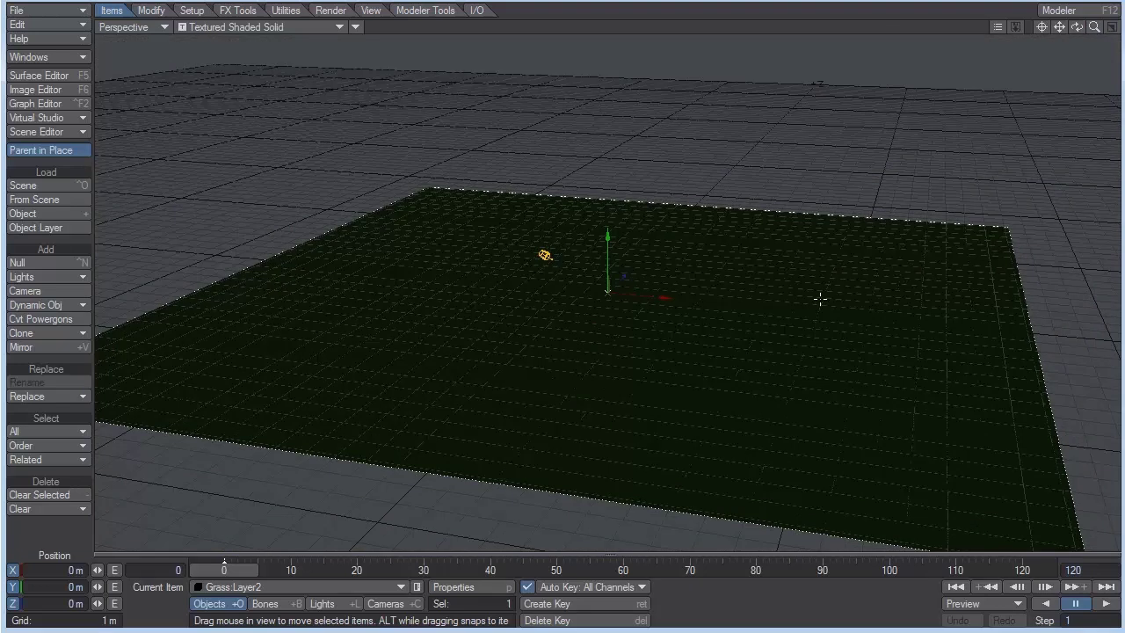
{"action": "key", "text": "p"}
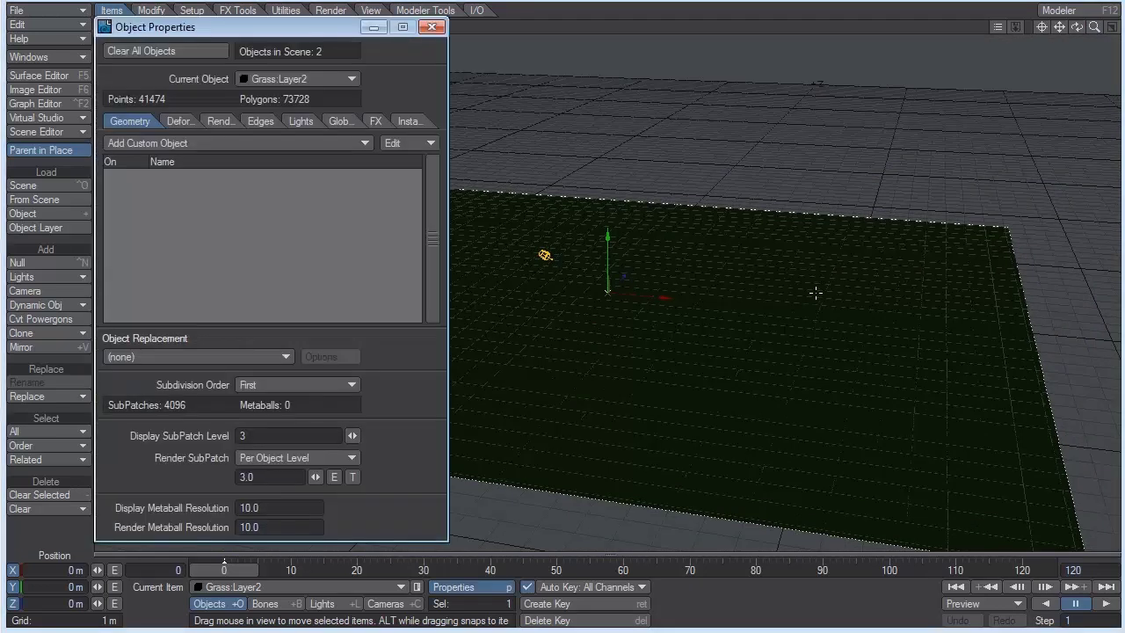
{"action": "left_click", "coordinate": [406, 121]}
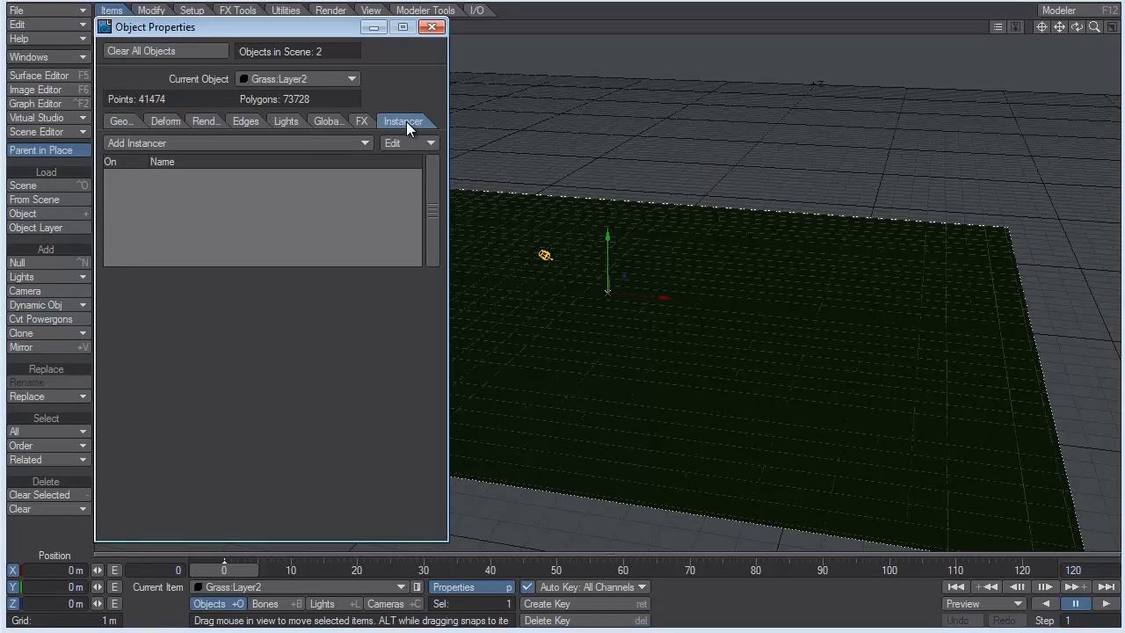
{"action": "left_click", "coordinate": [303, 143]}
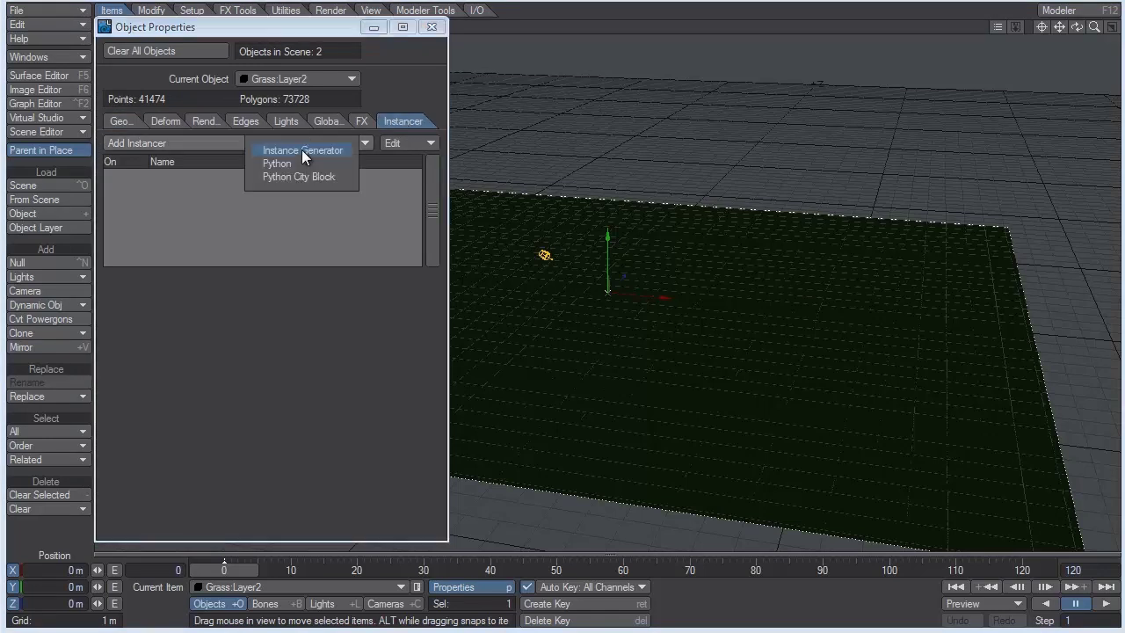
{"action": "left_click", "coordinate": [318, 151]}
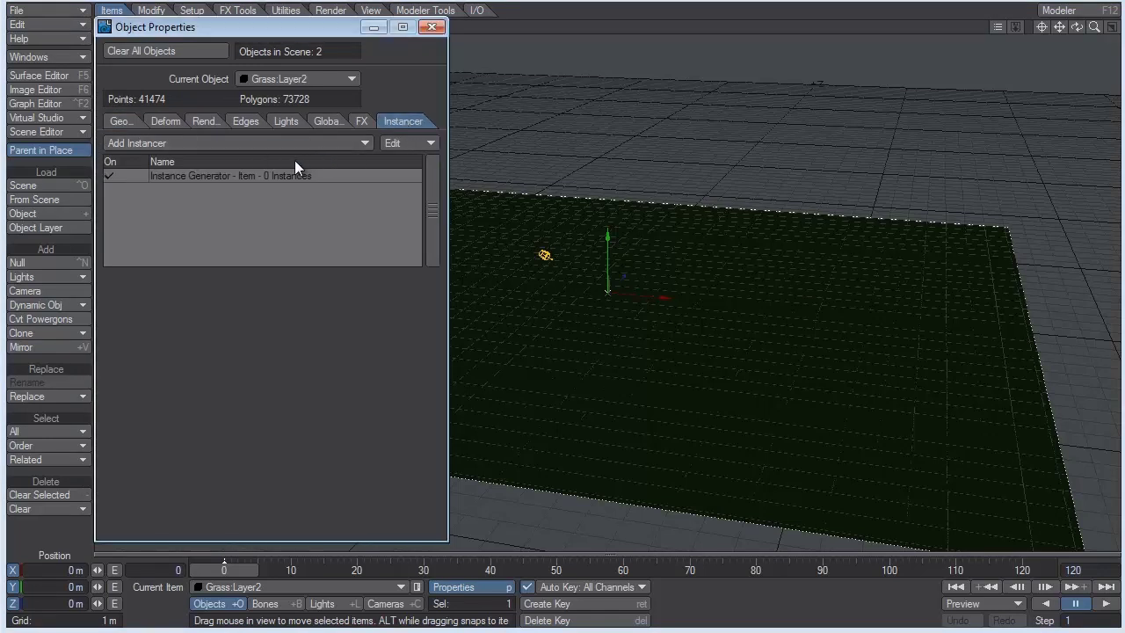
{"action": "double_click", "coordinate": [233, 174]}
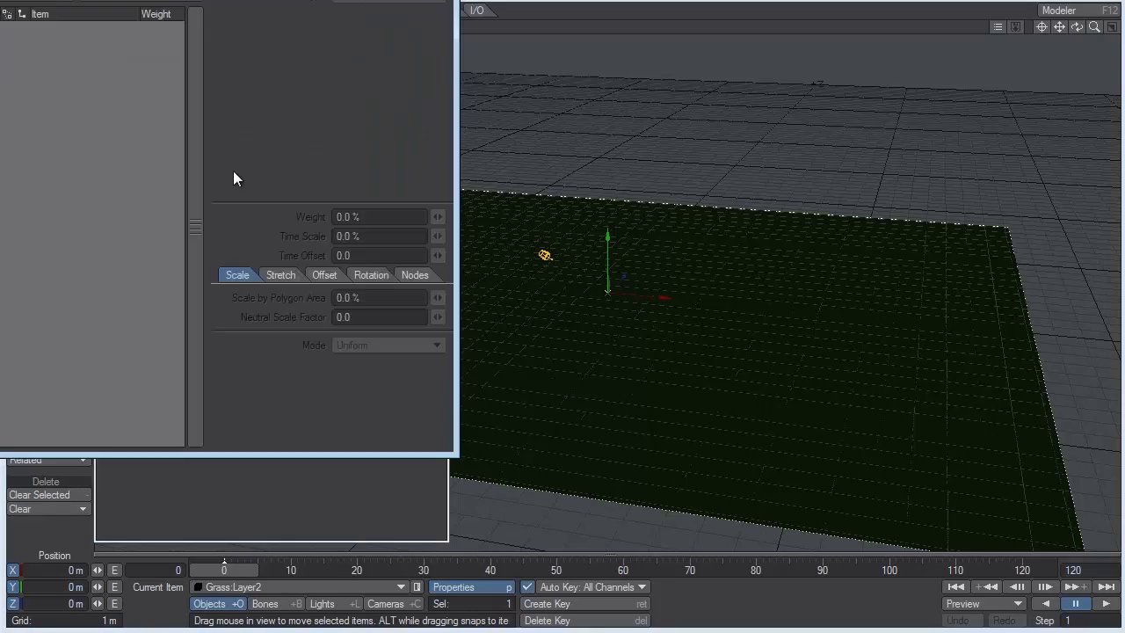
{"action": "left_click_drag", "start_coordinate": [318, 1], "coordinate": [610, 43]}
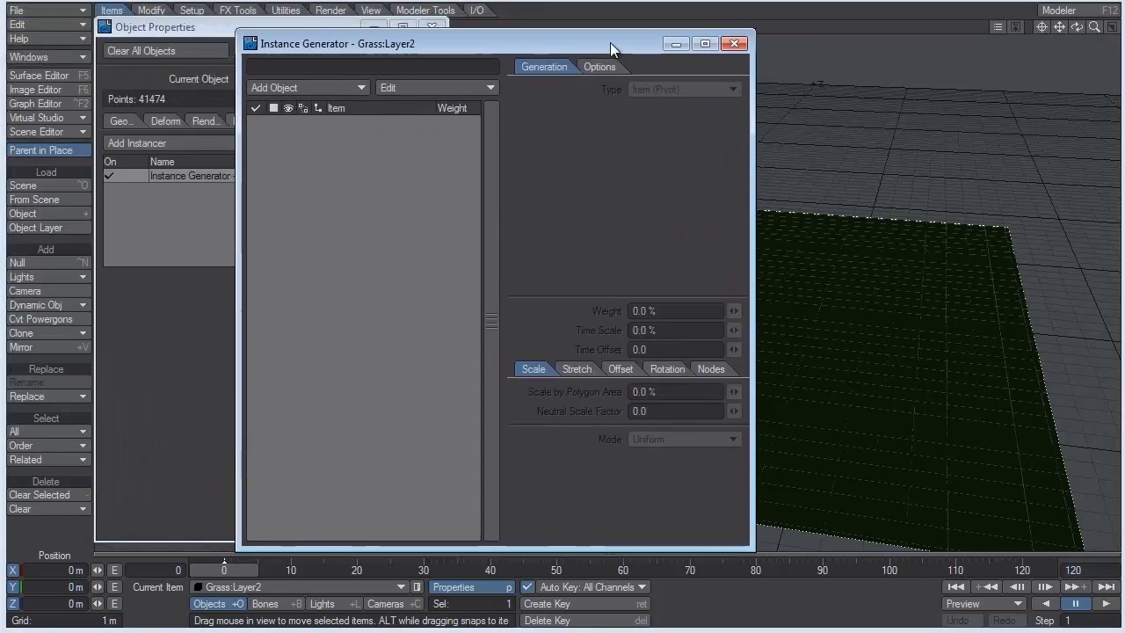
- Add Grass:Layer1 as the object to instance and set its viewport display to Textured Shaded Solid
{"action": "left_click", "coordinate": [331, 86]}
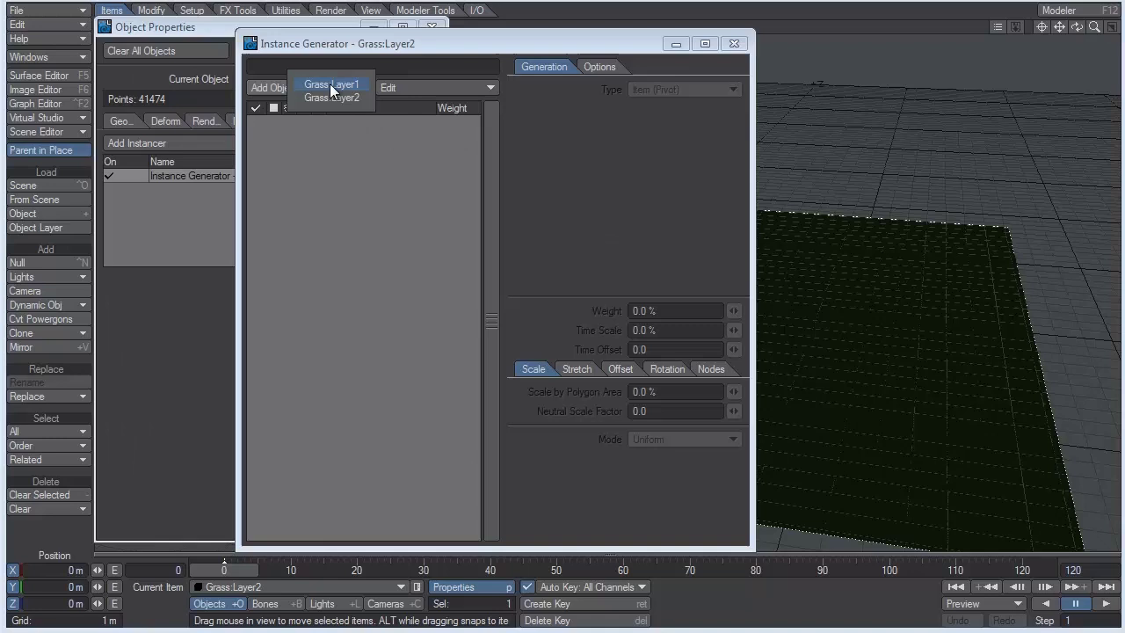
{"action": "left_click", "coordinate": [331, 84]}
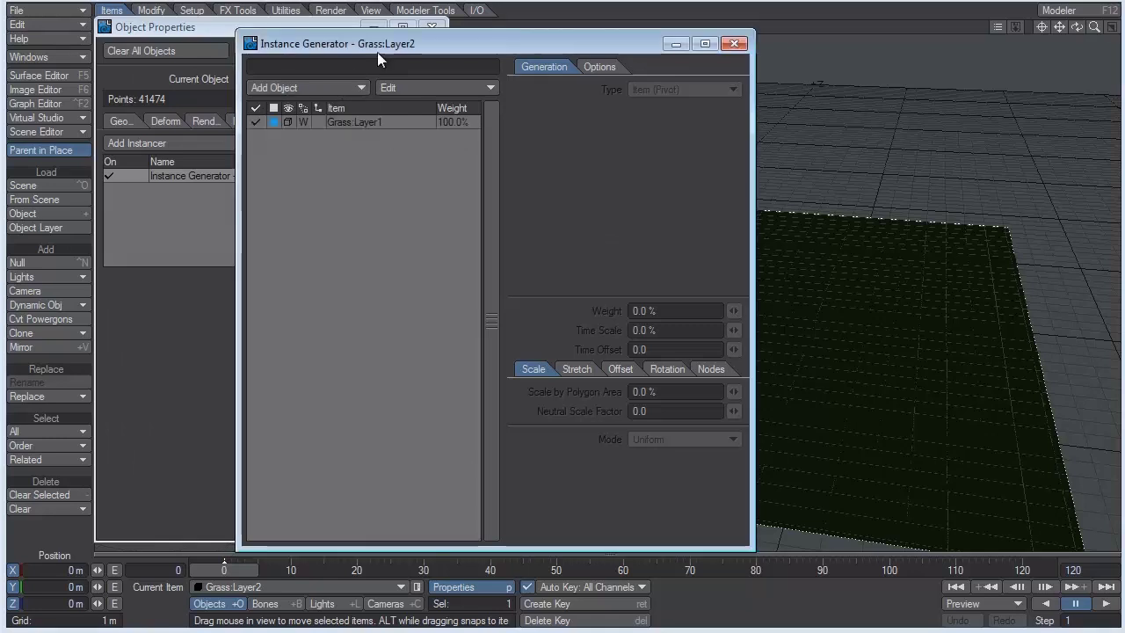
{"action": "left_click", "coordinate": [431, 27]}
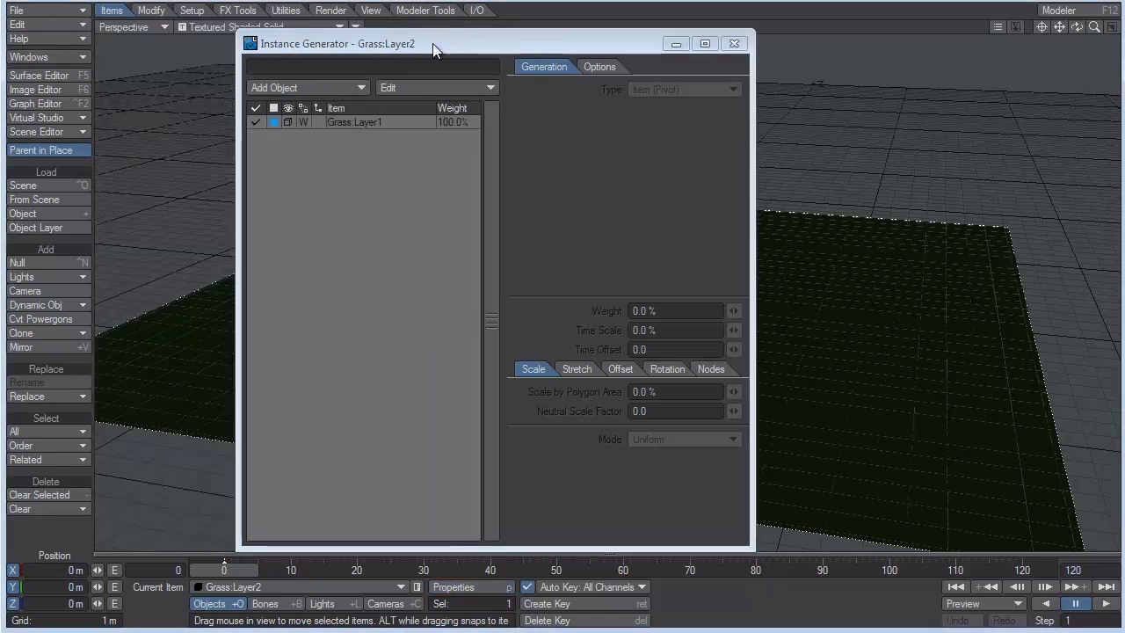
{"action": "left_click_drag", "start_coordinate": [432, 43], "coordinate": [334, 48]}
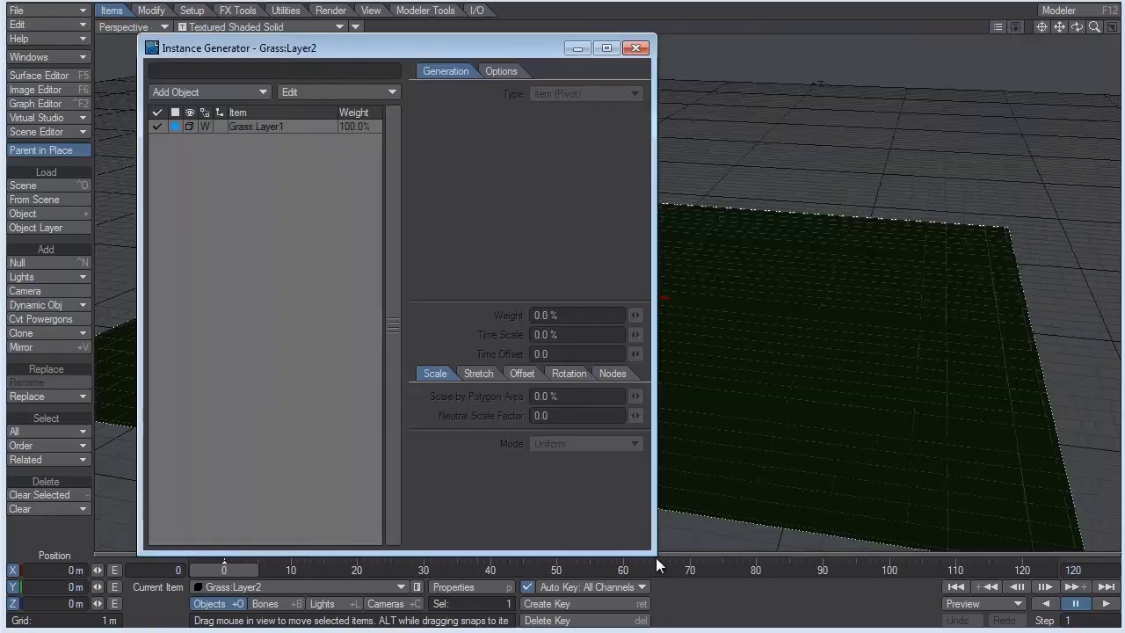
{"action": "left_click_drag", "start_coordinate": [434, 47], "coordinate": [304, 42]}
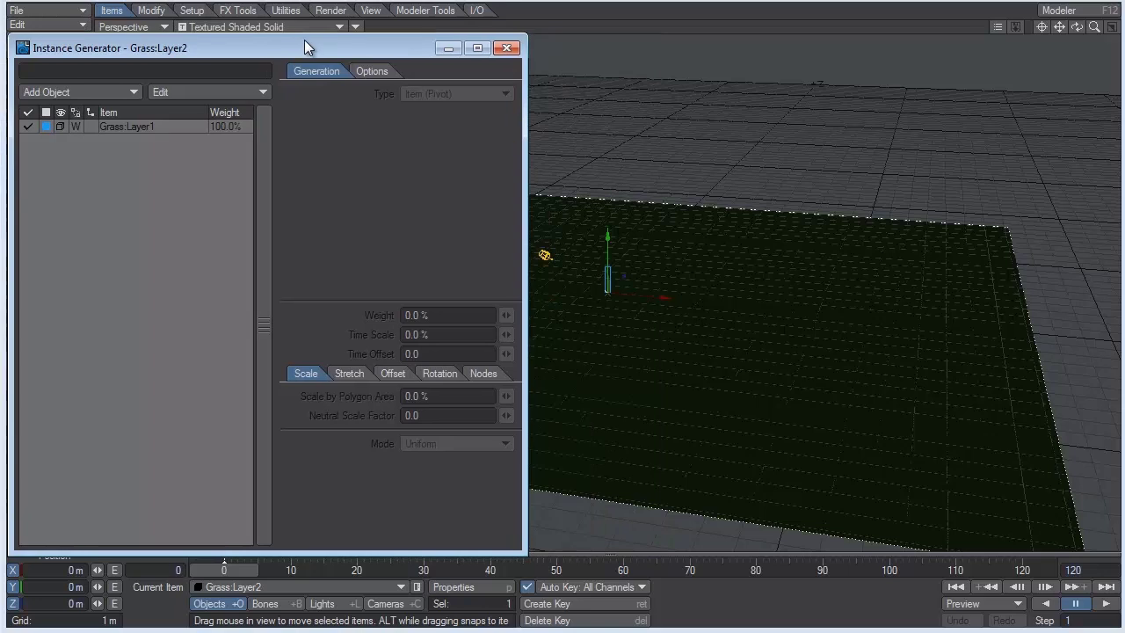
{"action": "left_click", "coordinate": [61, 125]}
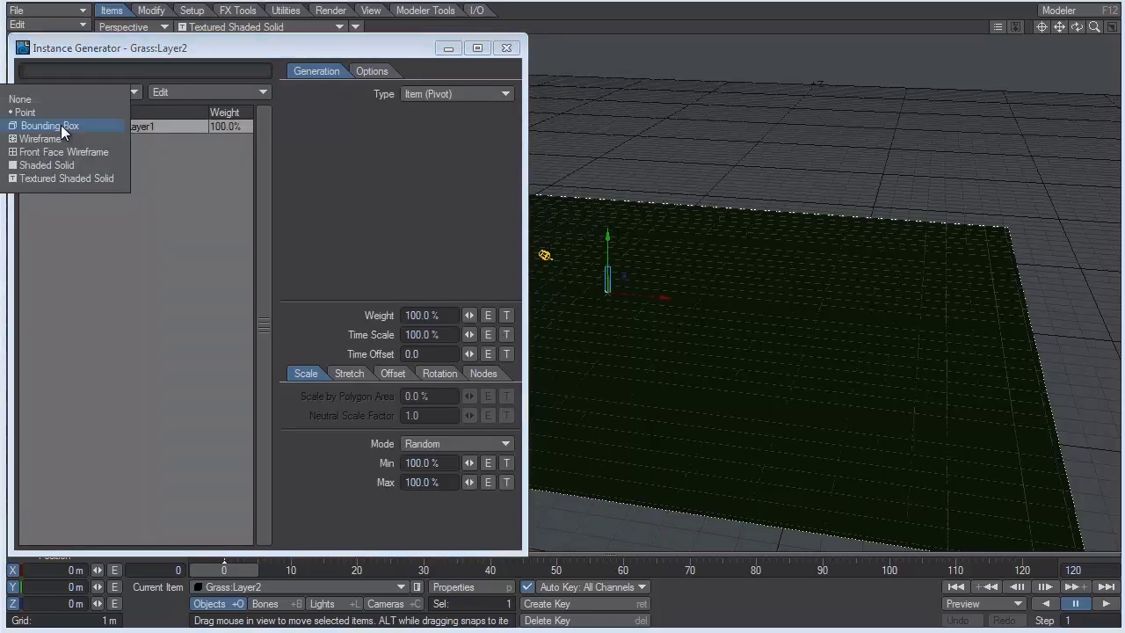
{"action": "left_click", "coordinate": [46, 179]}
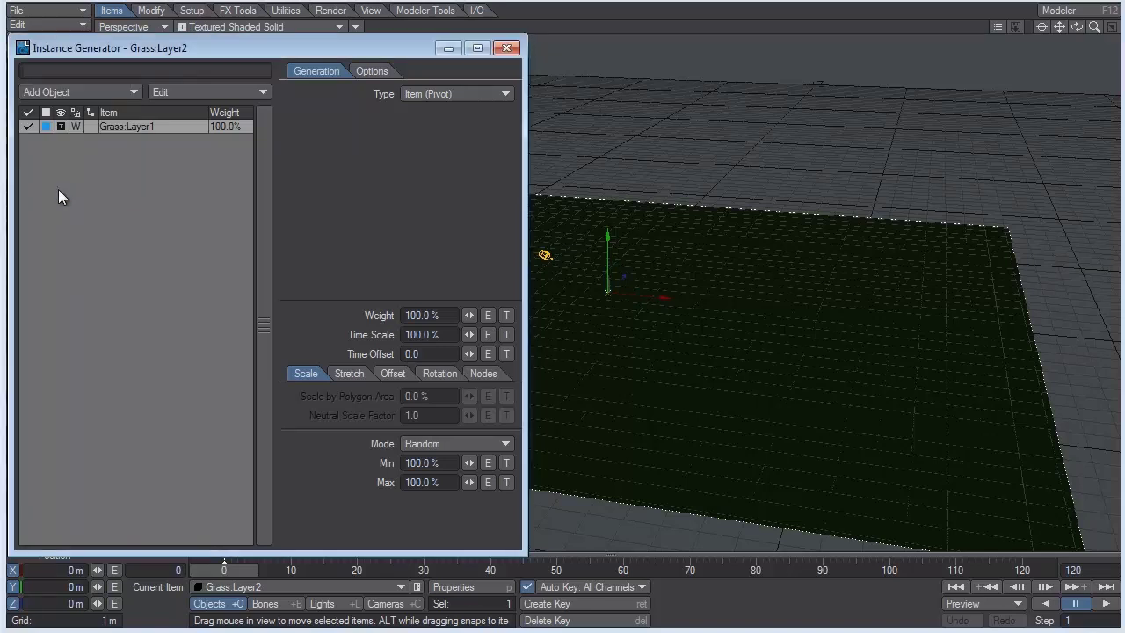
- Set the instance generation type to Surface and raise the number of instances to 1488
{"action": "left_click", "coordinate": [434, 91]}
{"action": "left_click", "coordinate": [428, 141]}
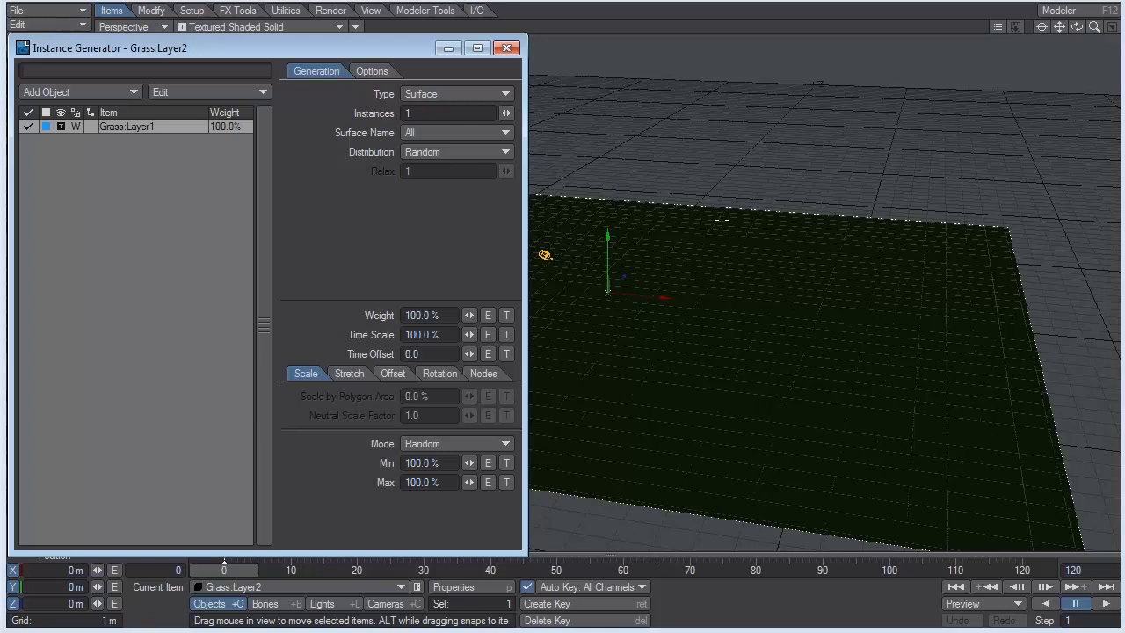
{"action": "left_click_drag", "start_coordinate": [506, 114], "coordinate": [985, 114]}
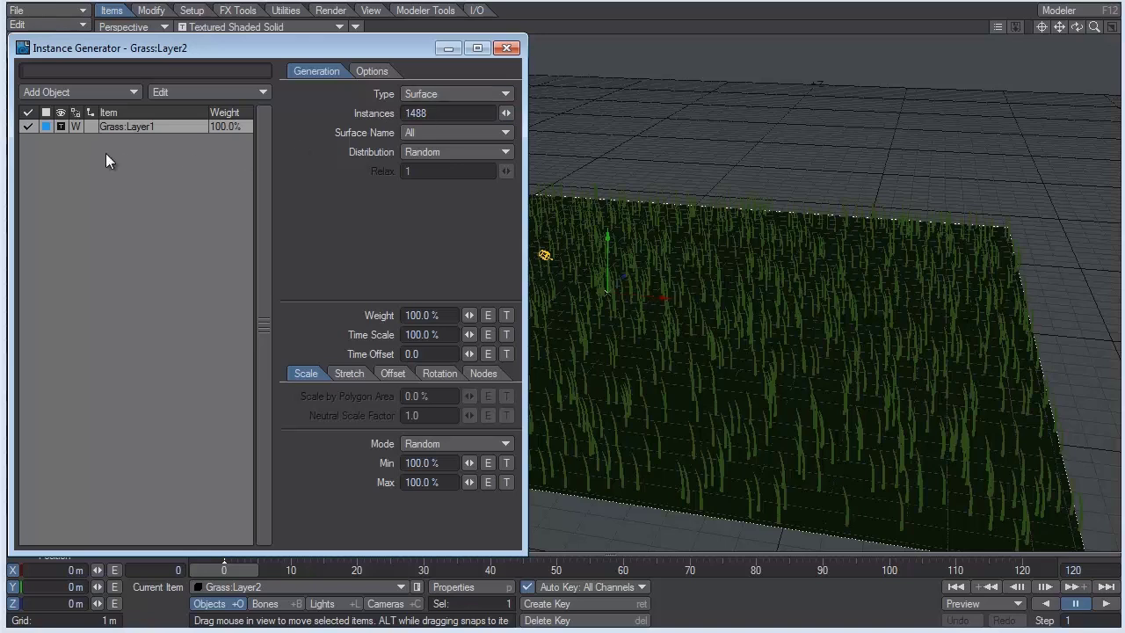
- Display the grass instances as bounding boxes and set the number of instances to 30000
{"action": "left_click", "coordinate": [61, 128]}
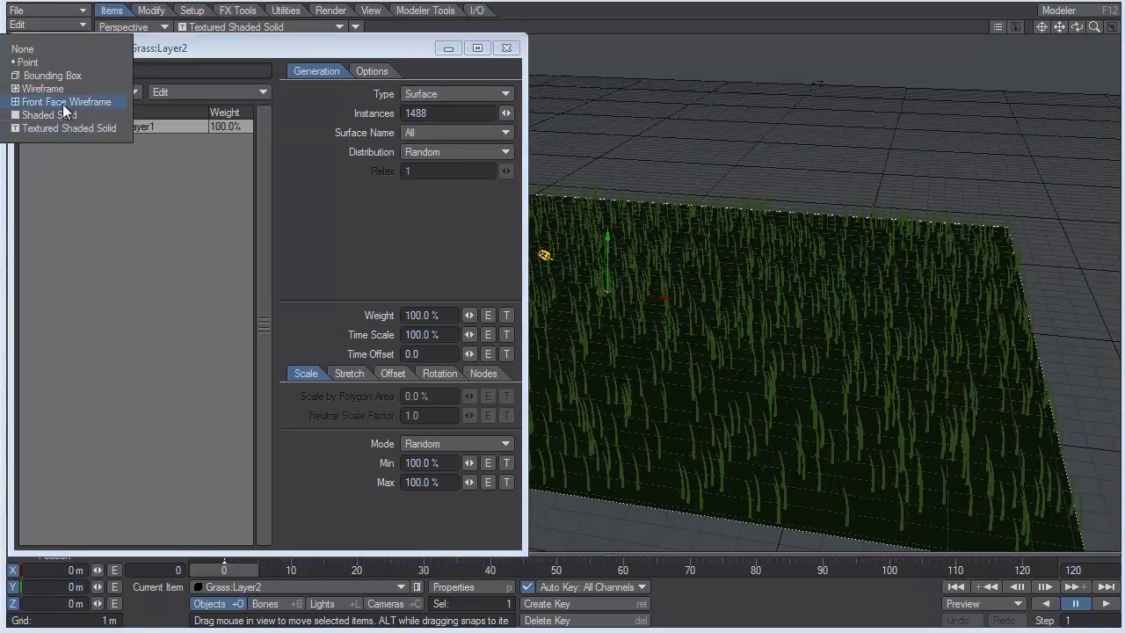
{"action": "left_click", "coordinate": [61, 75]}
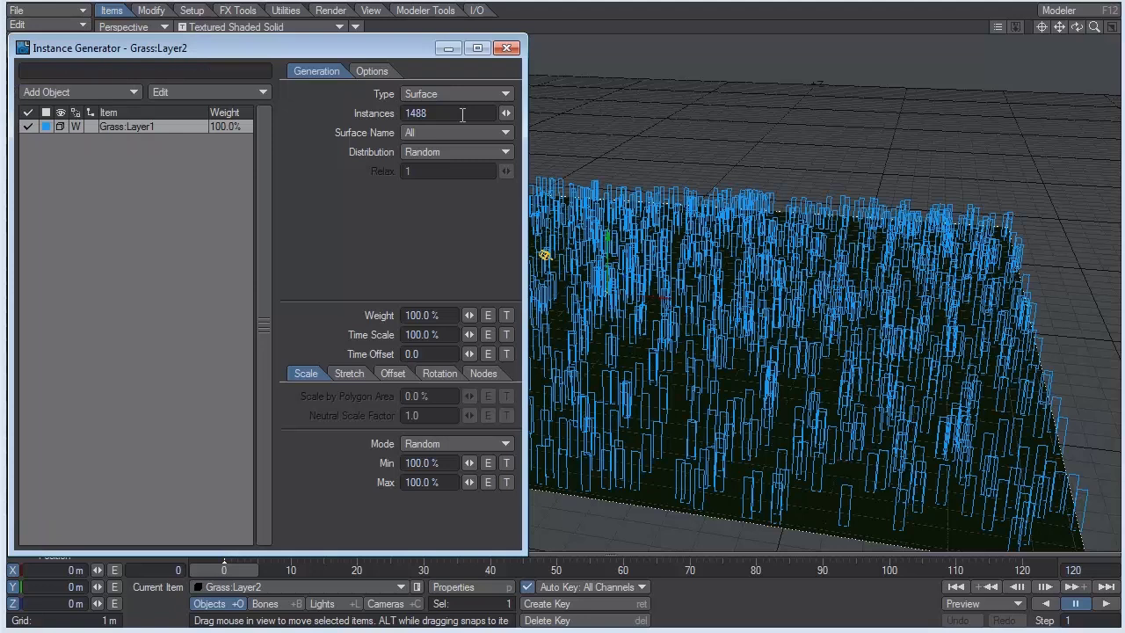
{"action": "left_click", "coordinate": [378, 113]}
{"action": "type", "text": "30000"}
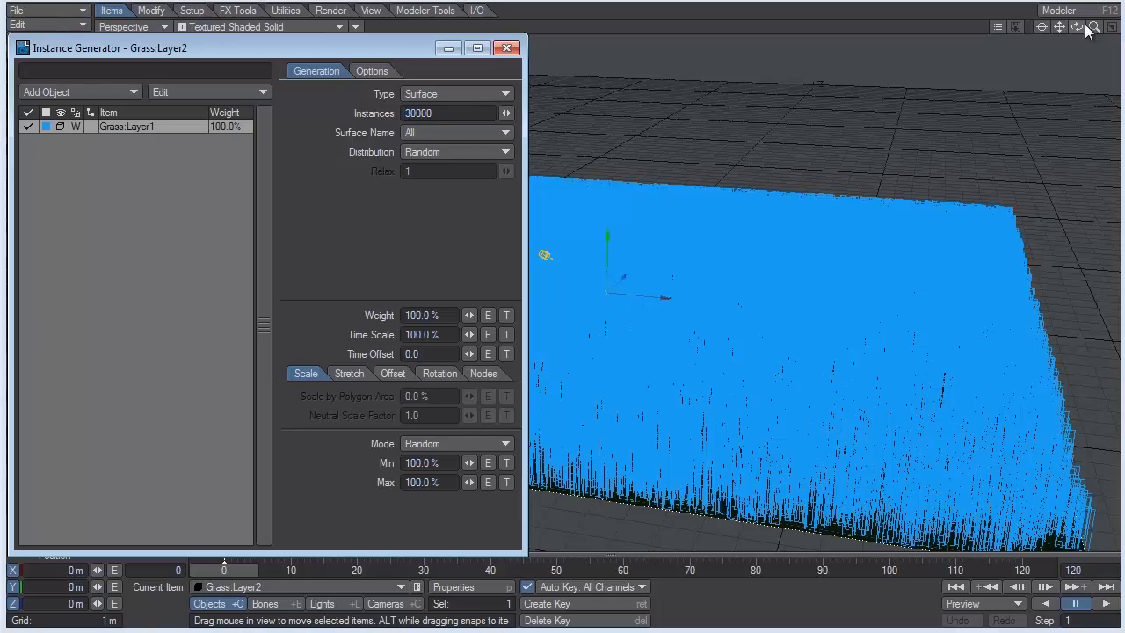
- Set the random scale range of the grass instances to a minimum of 50% and a maximum of 150%
{"action": "left_click_drag", "start_coordinate": [1076, 27], "coordinate": [1057, 26]}
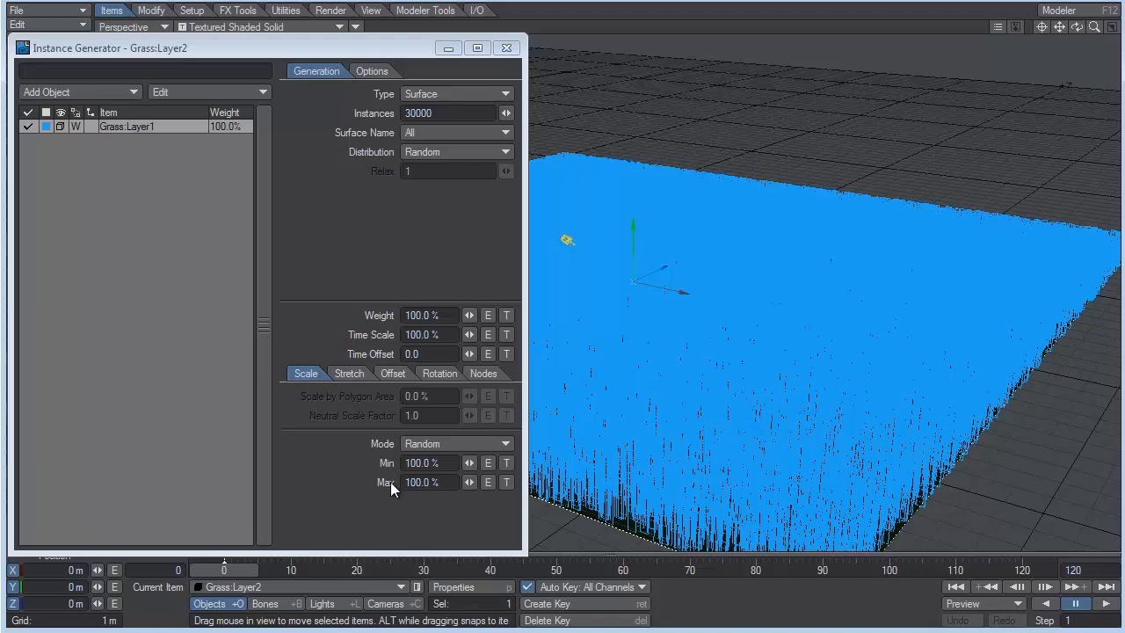
{"action": "left_click_drag", "start_coordinate": [440, 463], "coordinate": [404, 463]}
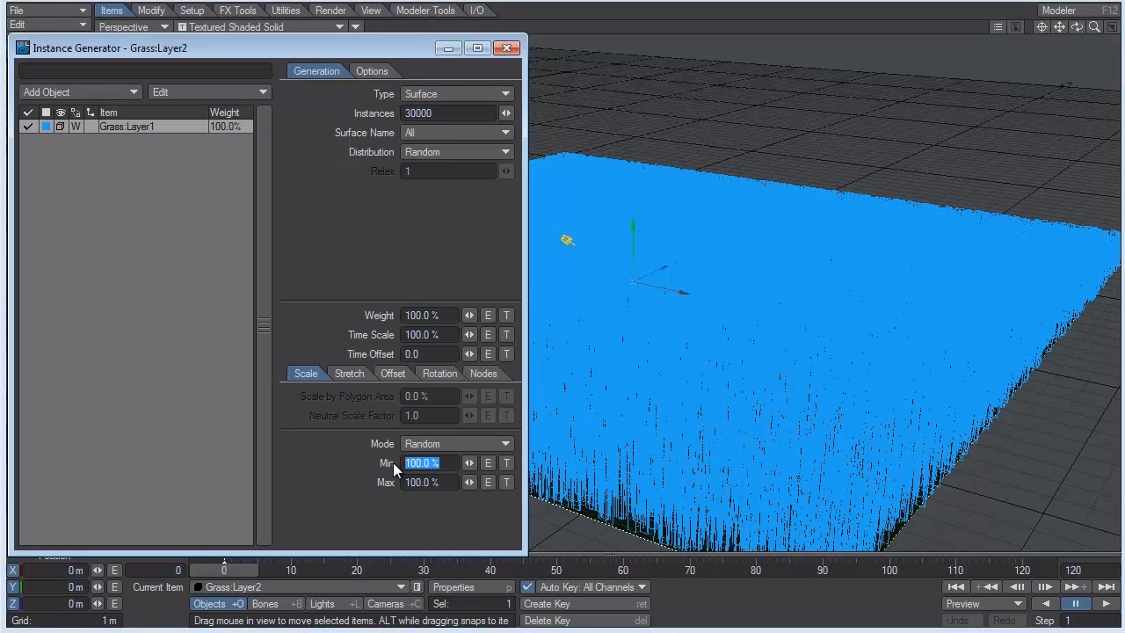
{"action": "type", "text": "50"}
{"action": "key", "text": "Return"}
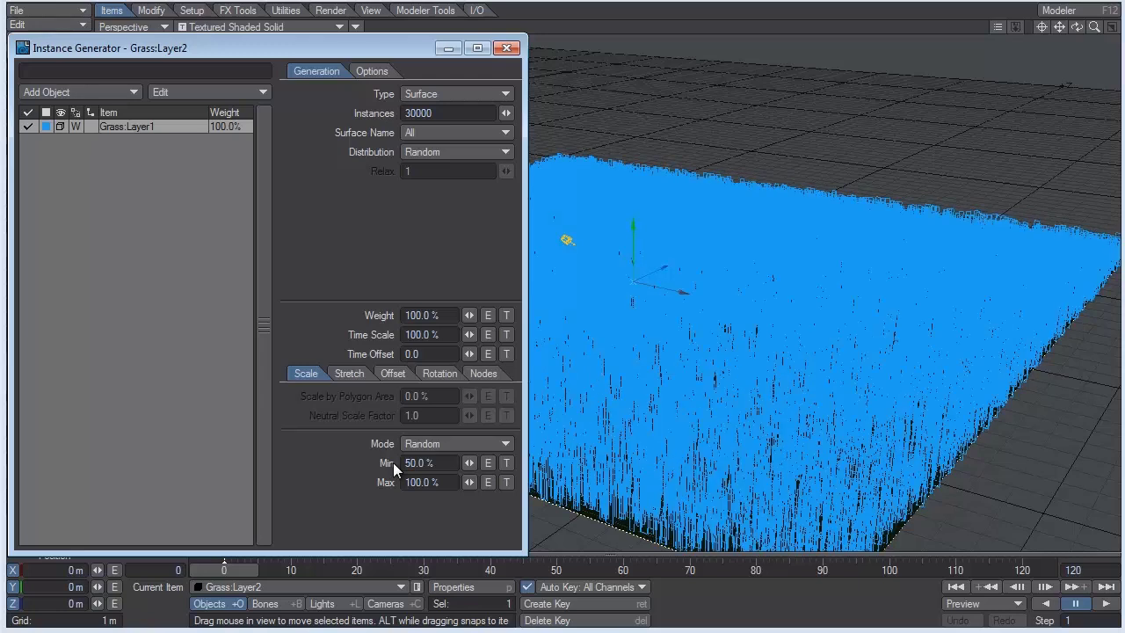
{"action": "left_click_drag", "start_coordinate": [444, 477], "coordinate": [384, 481]}
{"action": "type", "text": "150"}
{"action": "key", "text": "Return"}
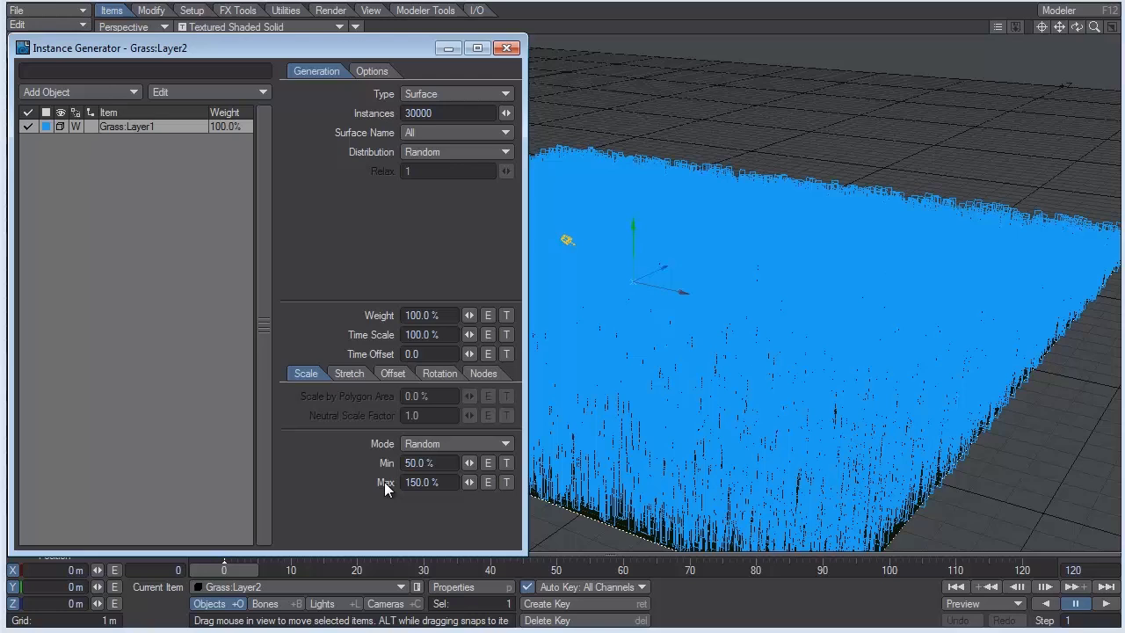
- Set the maximum heading of the instances' random rotation to 180°
{"action": "left_click", "coordinate": [434, 376]}
{"action": "left_click_drag", "start_coordinate": [436, 443], "coordinate": [400, 442]}
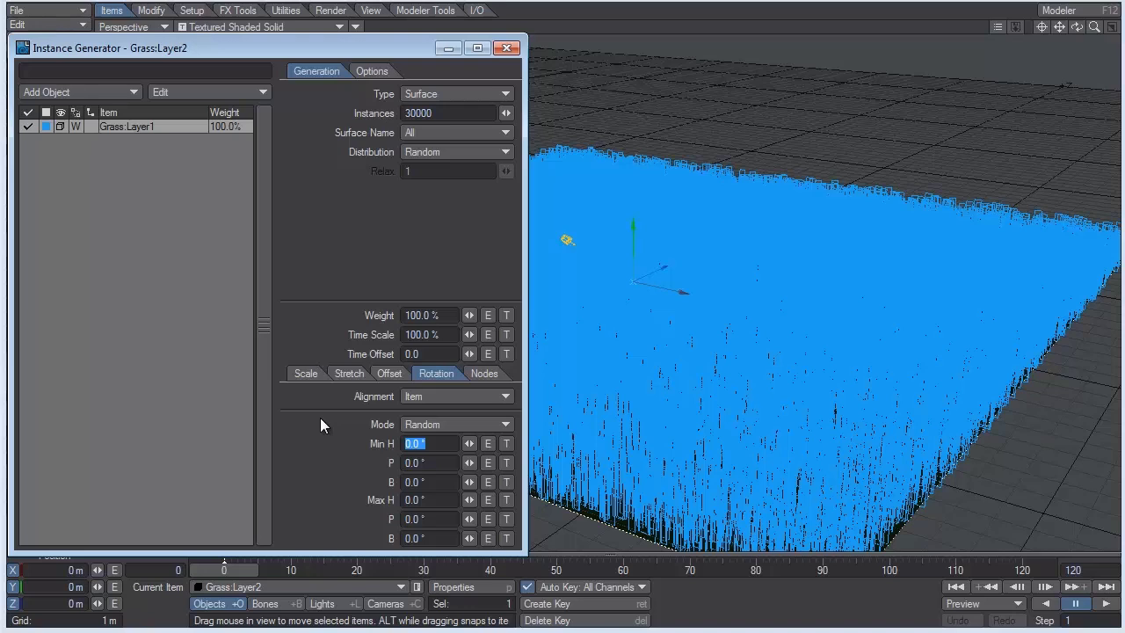
{"action": "left_click_drag", "start_coordinate": [437, 499], "coordinate": [381, 495]}
{"action": "type", "text": "180"}
{"action": "key", "text": "Return"}
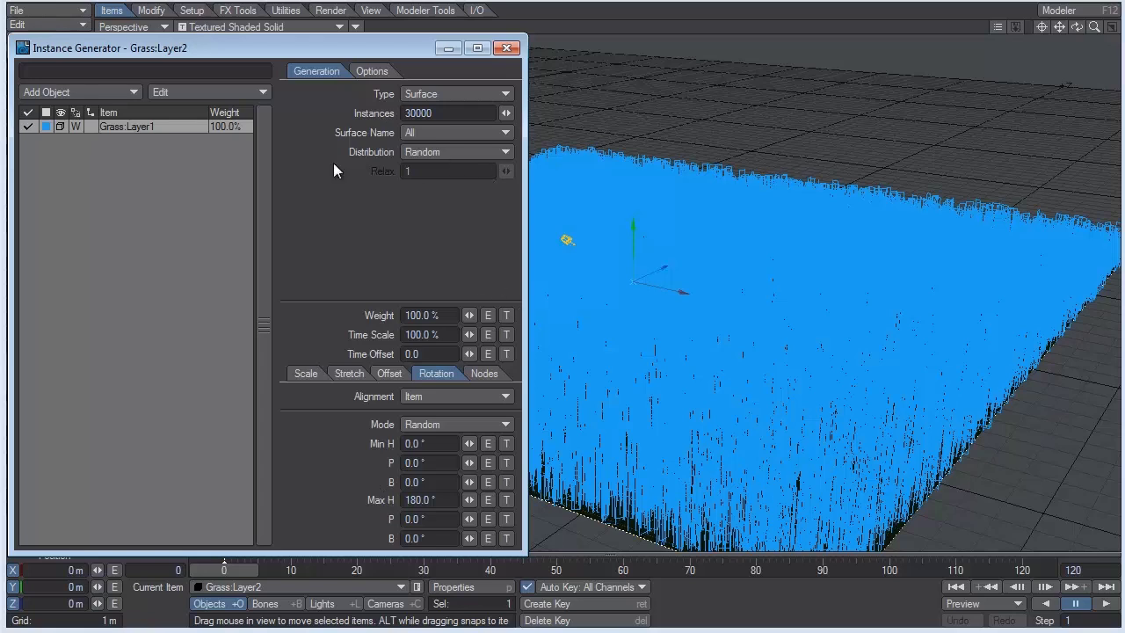
- Display the grass instances as Textured Shaded Solid and look at the field from another angle
{"action": "left_click", "coordinate": [60, 127]}
{"action": "left_click", "coordinate": [63, 171]}
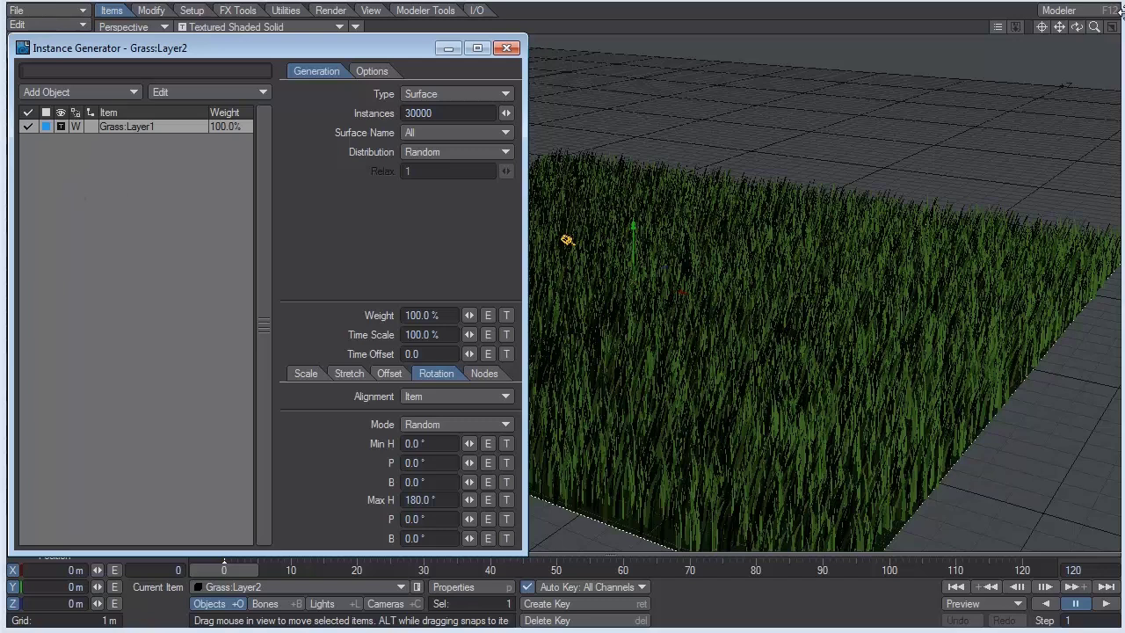
{"action": "left_click_drag", "start_coordinate": [1077, 26], "coordinate": [1094, 28]}
{"action": "mouse_move", "coordinate": [568, 239]}
{"action": "left_mouse_down", "text": "alt"}
{"action": "mouse_move", "coordinate": [600, 234]}
{"action": "mouse_move", "coordinate": [559, 247]}
{"action": "left_mouse_up", "text": "alt"}
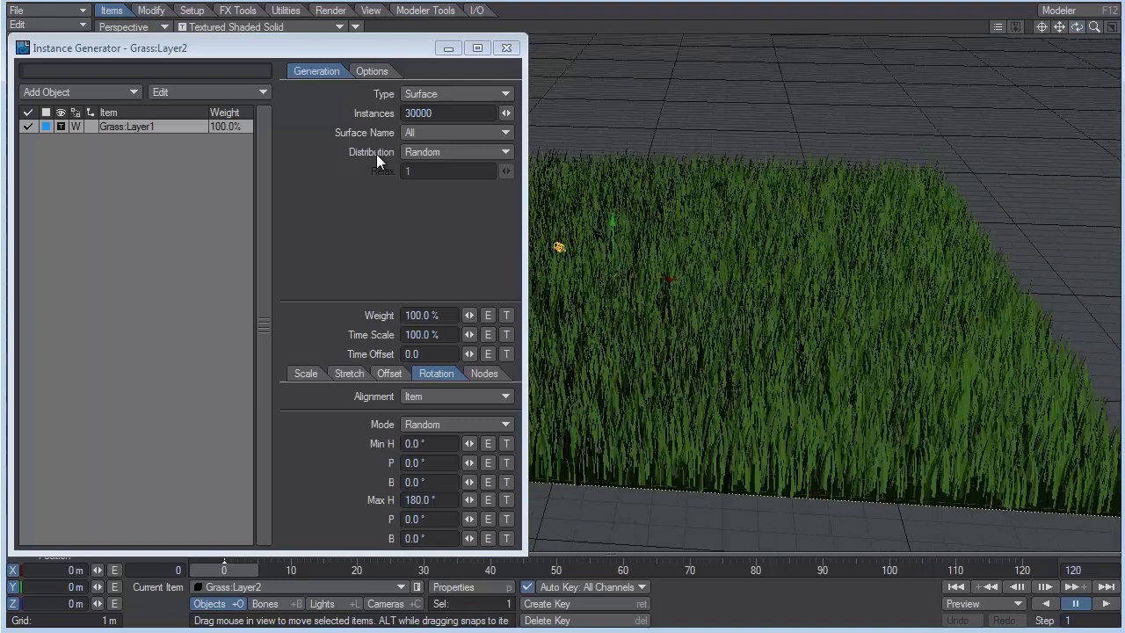
- Add a displacement map to the ground object Grass:Layer2 using a Procedural Texture layer of type Turbulence
{"action": "left_click", "coordinate": [507, 49]}
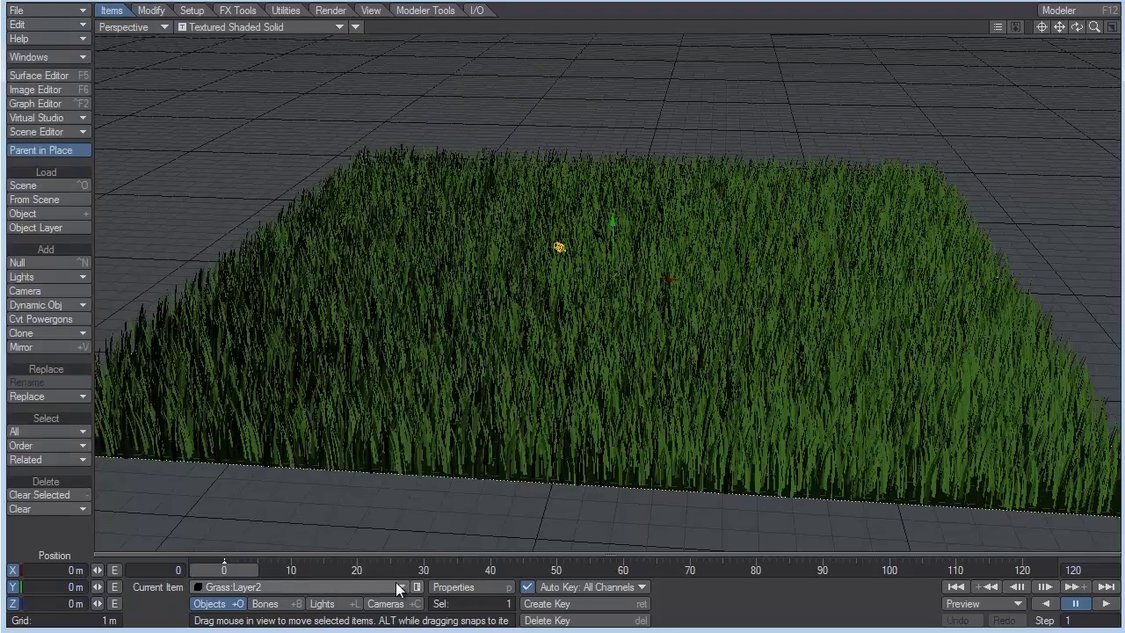
{"action": "key", "text": "p"}
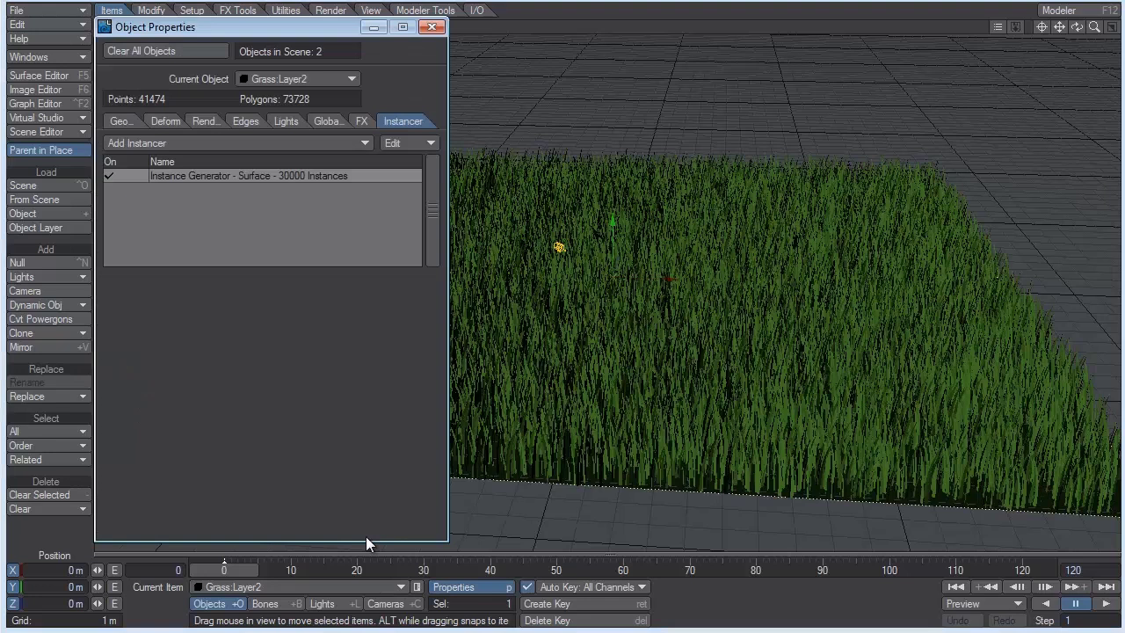
{"action": "left_click", "coordinate": [168, 127]}
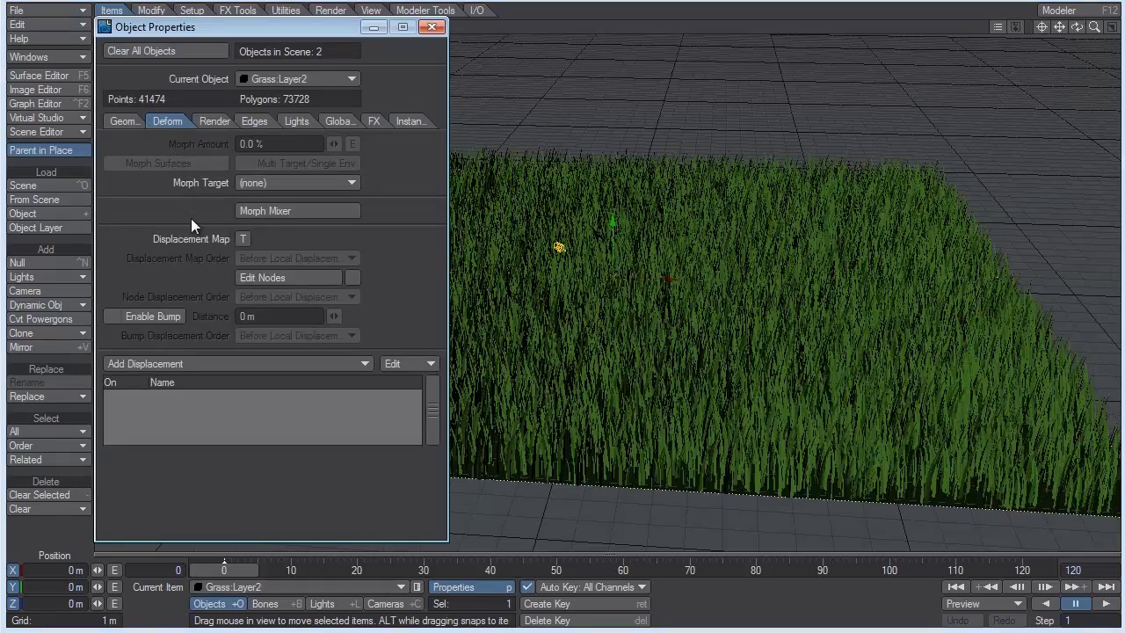
{"action": "left_click", "coordinate": [242, 238]}
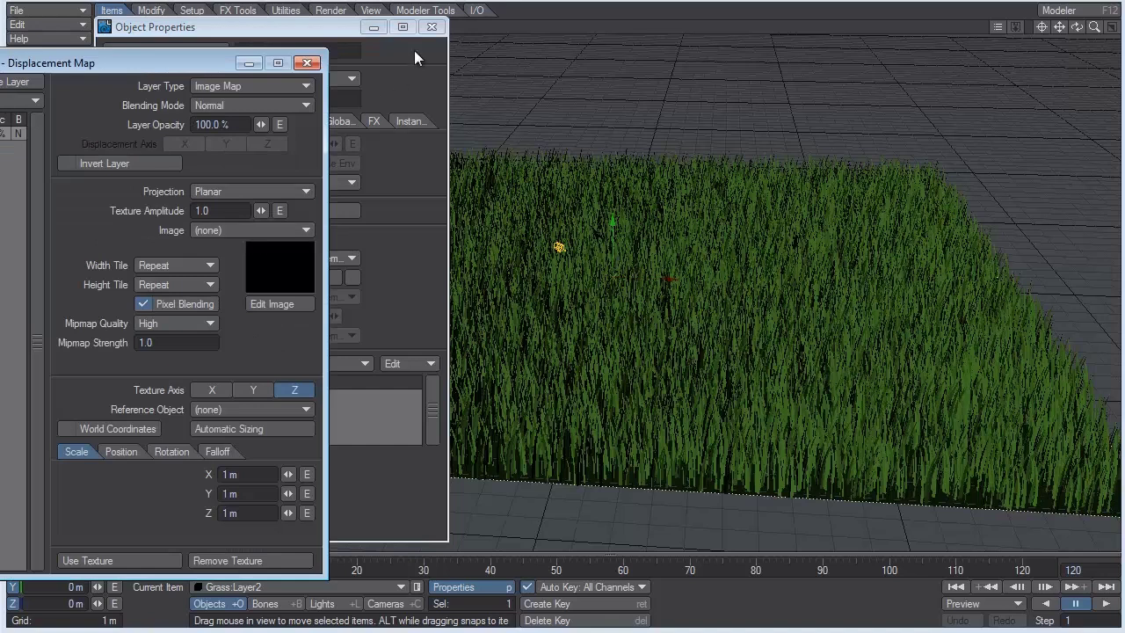
{"action": "left_click", "coordinate": [430, 30]}
{"action": "left_click_drag", "start_coordinate": [198, 59], "coordinate": [336, 42]}
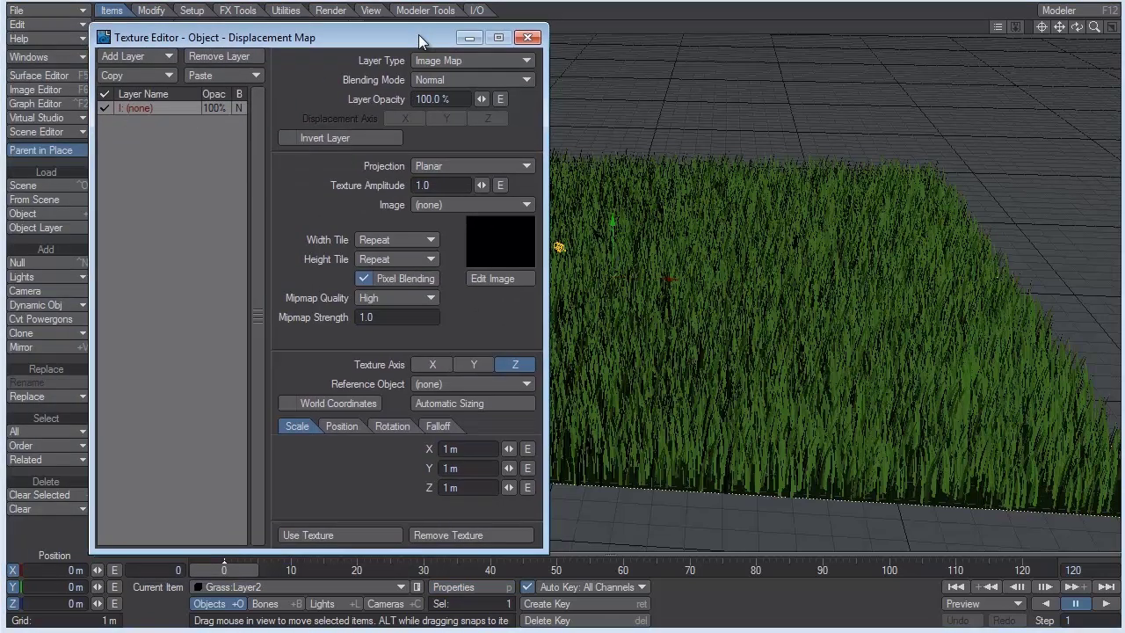
{"action": "left_click", "coordinate": [442, 62]}
{"action": "left_click", "coordinate": [432, 78]}
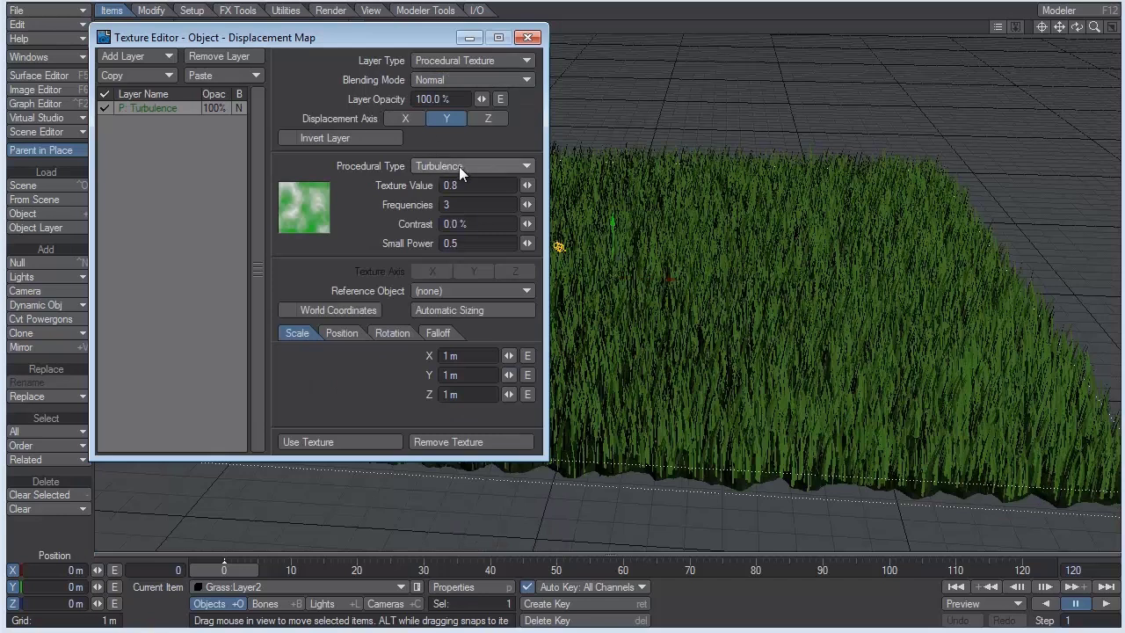
- Set the Turbulence texture's scale to 5 m on the X, Y and Z axes
{"action": "left_click", "coordinate": [477, 358]}
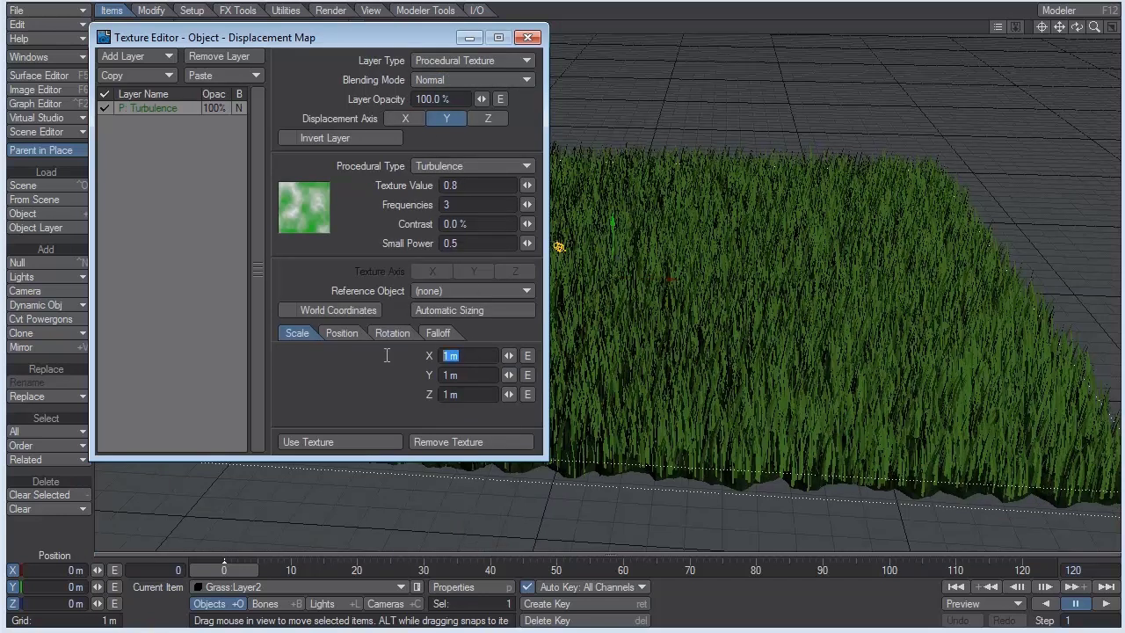
{"action": "type", "text": "5"}
{"action": "key", "text": "Tab"}
{"action": "type", "text": "5"}
{"action": "key", "text": "Tab"}
{"action": "type", "text": "5"}
{"action": "key", "text": "Return"}
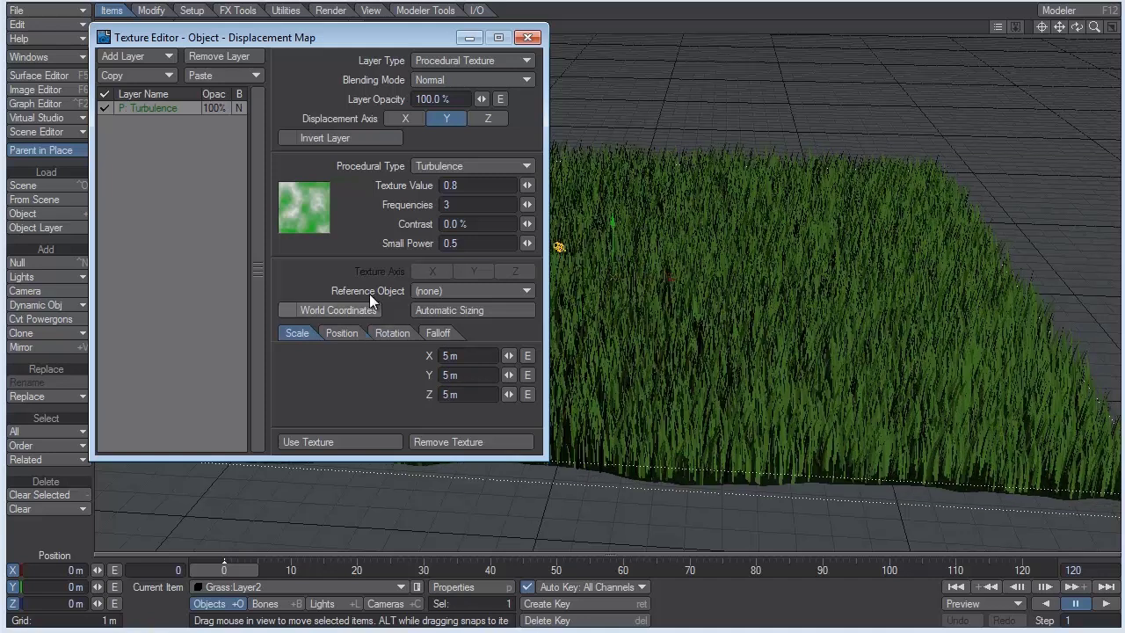
- Set the Turbulence layer's opacity to 300%, inspect the displaced ground from other angles and apply the texture
{"action": "left_click_drag", "start_coordinate": [1081, 30], "coordinate": [1080, 171]}
{"action": "left_click", "coordinate": [348, 104]}
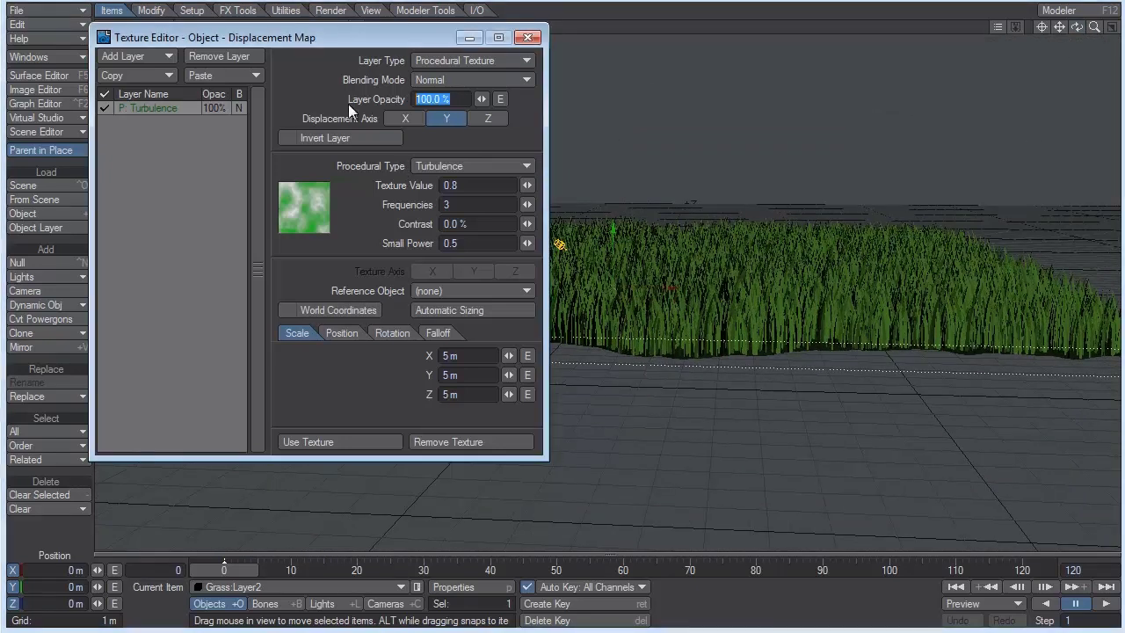
{"action": "type", "text": "300"}
{"action": "key", "text": "Return"}
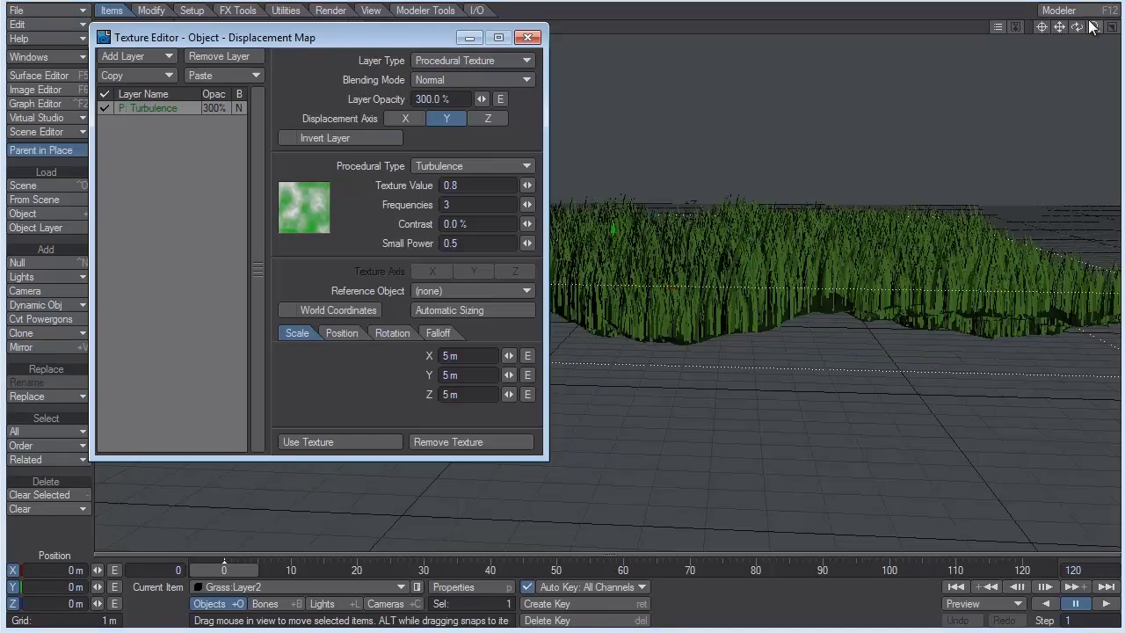
{"action": "left_click_drag", "start_coordinate": [1076, 27], "coordinate": [1050, 31]}
{"action": "mouse_move", "coordinate": [557, 240]}
{"action": "left_mouse_down"}
{"action": "mouse_move", "coordinate": [572, 237]}
{"action": "mouse_move", "coordinate": [560, 247]}
{"action": "left_mouse_up"}
{"action": "left_click_drag", "start_coordinate": [1076, 26], "coordinate": [1073, 157]}
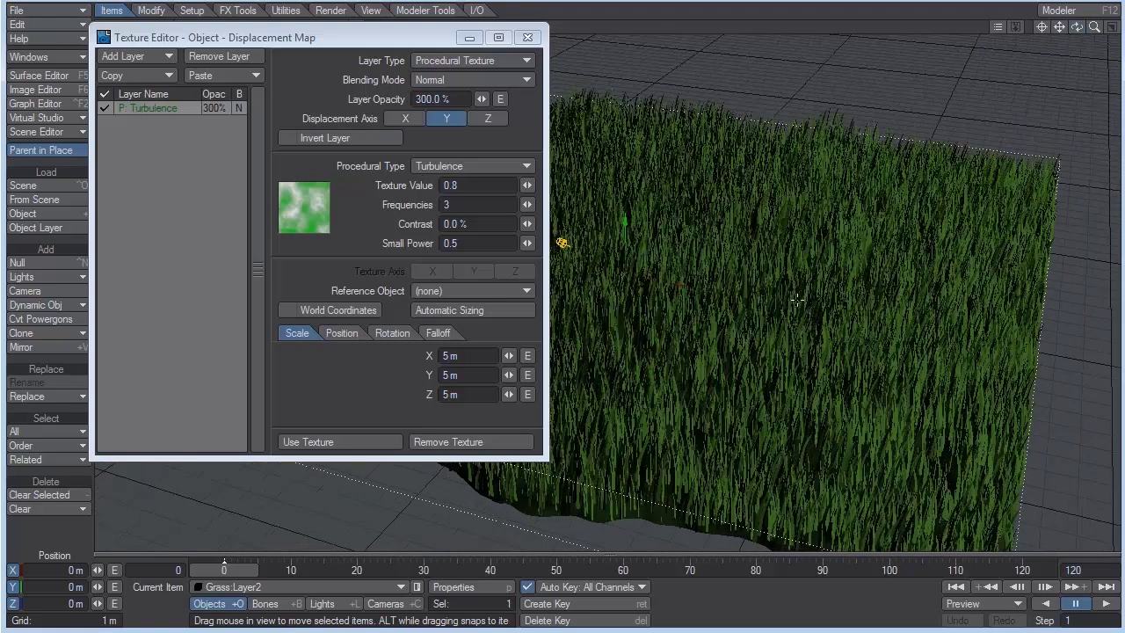
{"action": "left_click", "coordinate": [334, 442]}
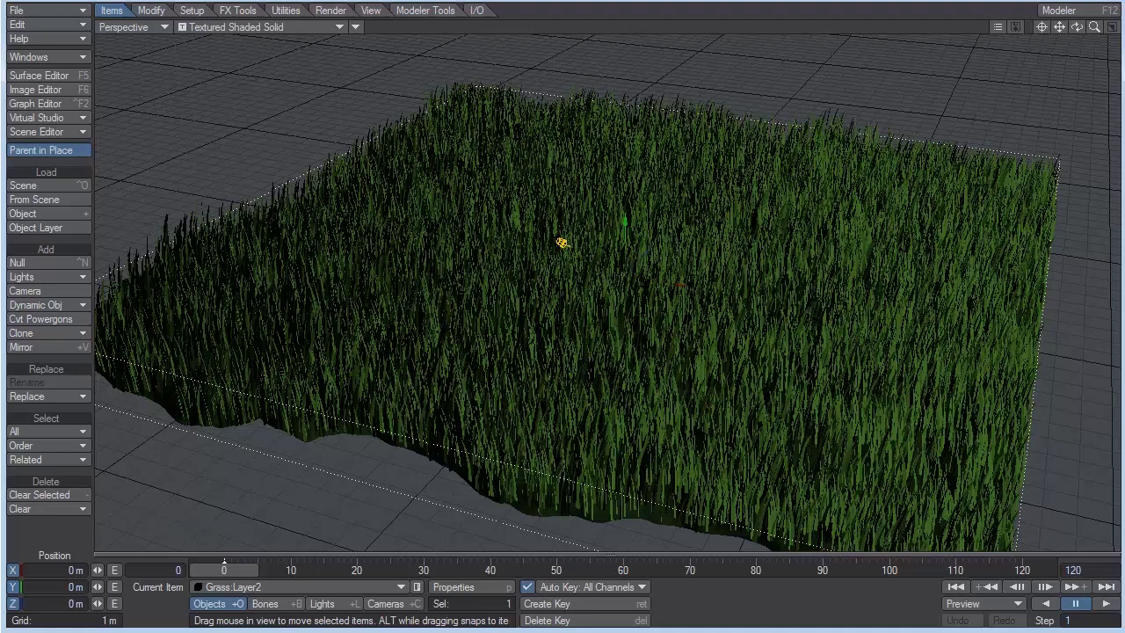
- Switch to Modeler and show the ground plane in Weight Shade, fitted in the perspective view
{"action": "key", "text": "F12"}
{"action": "left_click", "coordinate": [717, 29]}
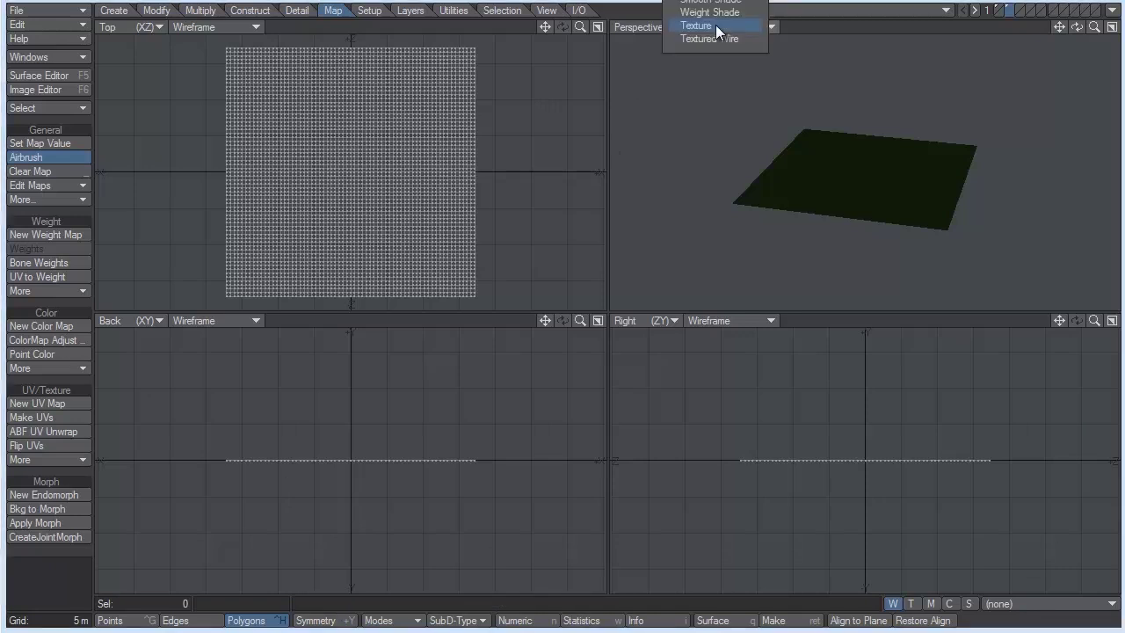
{"action": "left_click", "coordinate": [710, 12]}
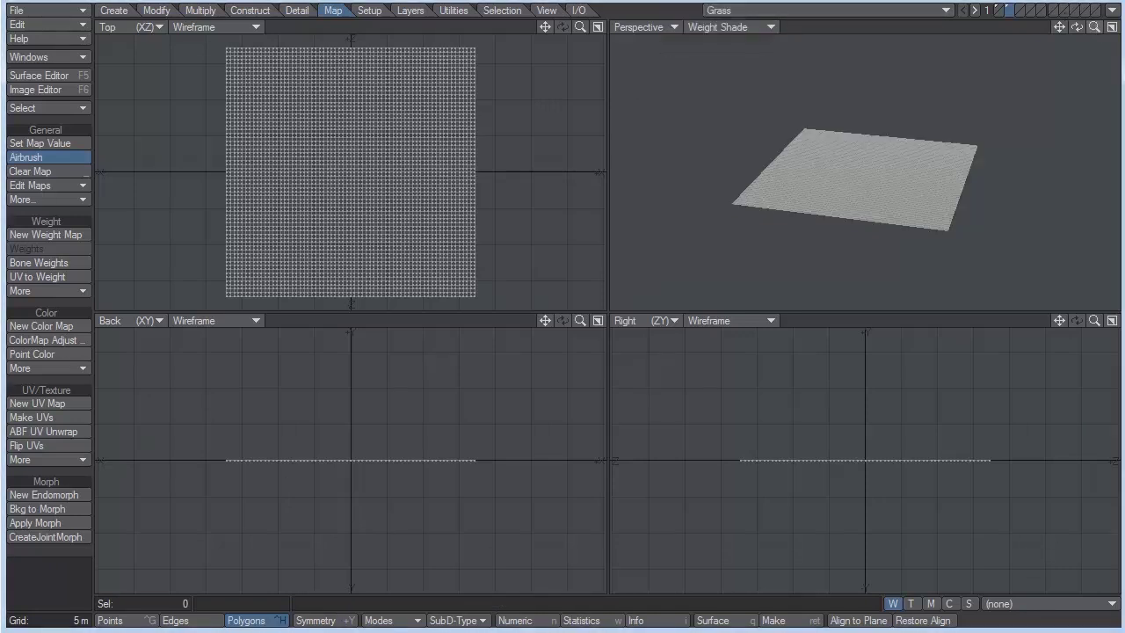
{"action": "key", "text": "a"}
{"action": "left_click_drag", "start_coordinate": [1076, 27], "coordinate": [1077, 63]}
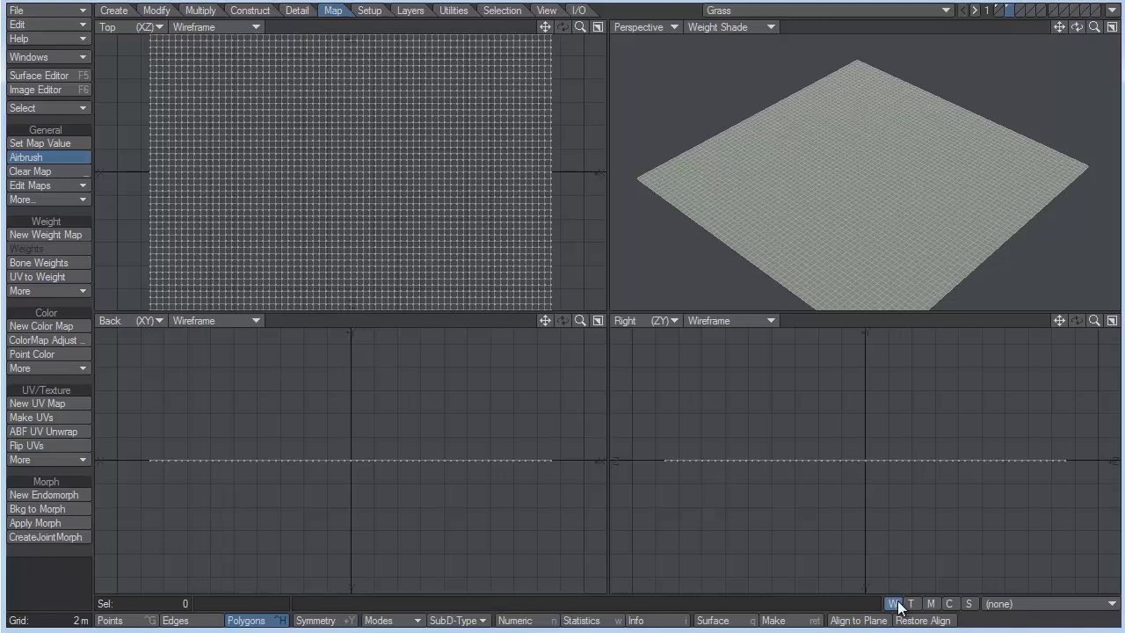
- Create a new weight map named Path with an initial value of 100% on the ground plane
{"action": "left_click", "coordinate": [1037, 608]}
{"action": "left_click", "coordinate": [1035, 625]}
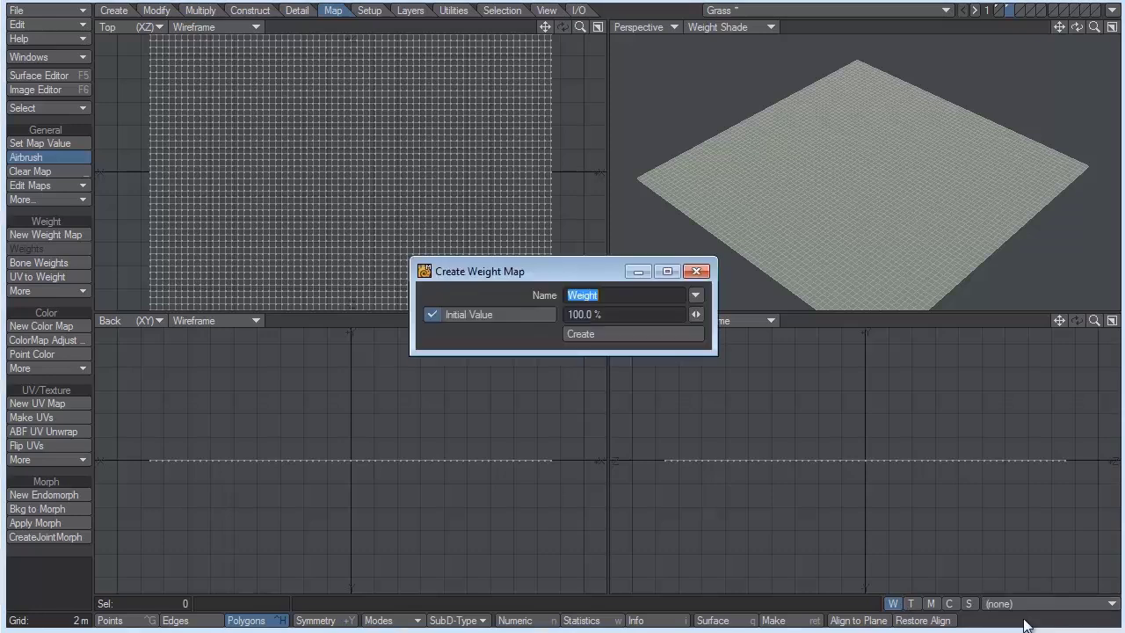
{"action": "type", "text": "Path"}
{"action": "left_click", "coordinate": [614, 333]}
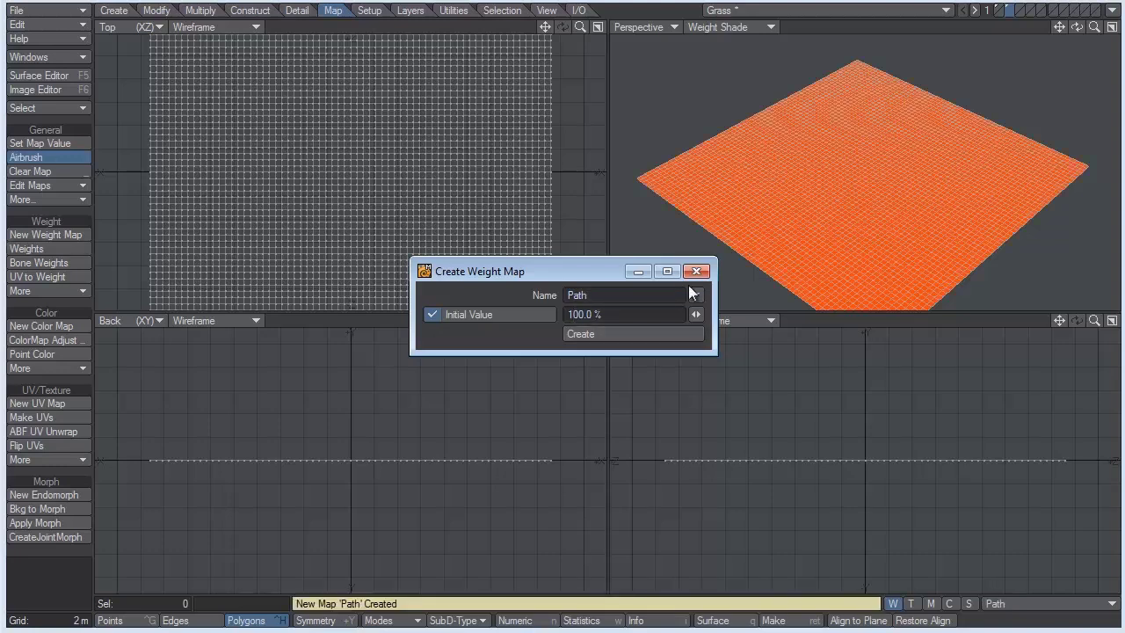
{"action": "left_click", "coordinate": [696, 271]}
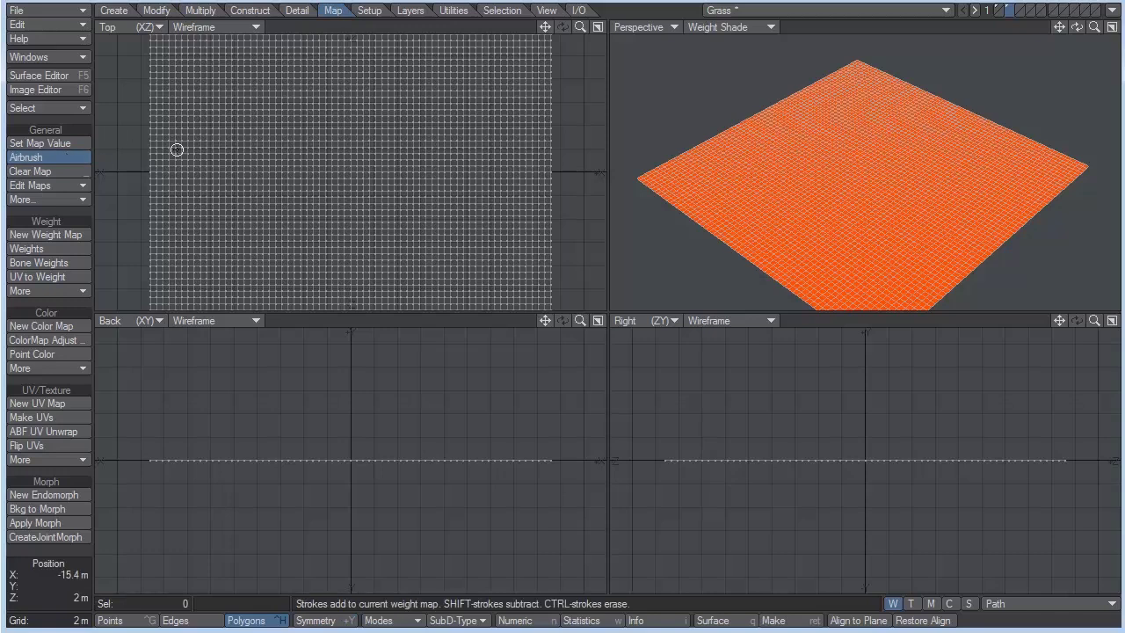
- Airbrush a winding strip across the ground plane in the Path weight map with radius 22, strength 100% and weight value 0%
{"action": "key", "text": "n"}
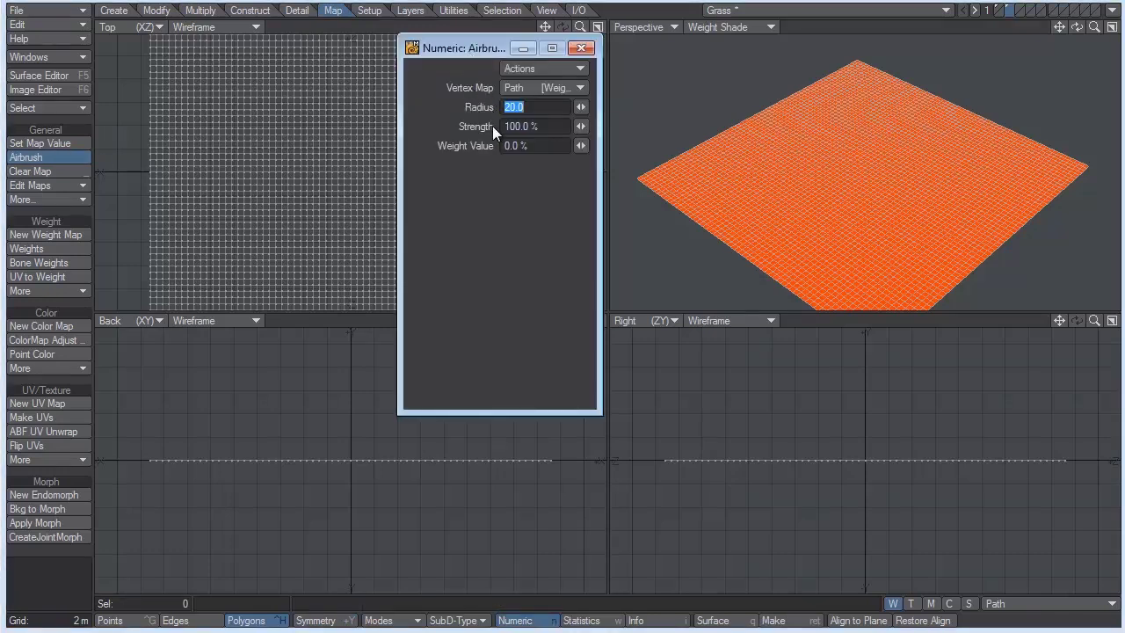
{"action": "key", "text": "Tab"}
{"action": "left_click", "coordinate": [534, 145]}
{"action": "left_click_drag", "start_coordinate": [534, 145], "coordinate": [498, 145]}
{"action": "key", "text": "Return"}
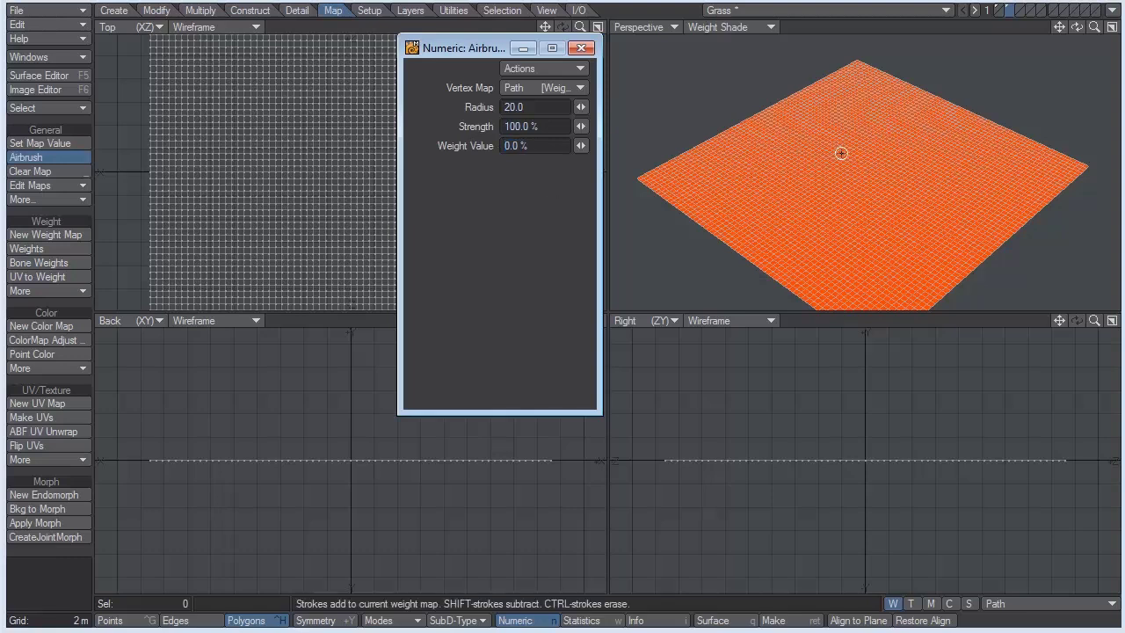
{"action": "mouse_move", "coordinate": [841, 157]}
{"action": "right_mouse_down"}
{"action": "mouse_move", "coordinate": [901, 149]}
{"action": "mouse_move", "coordinate": [843, 153]}
{"action": "mouse_move", "coordinate": [855, 153]}
{"action": "right_mouse_up"}
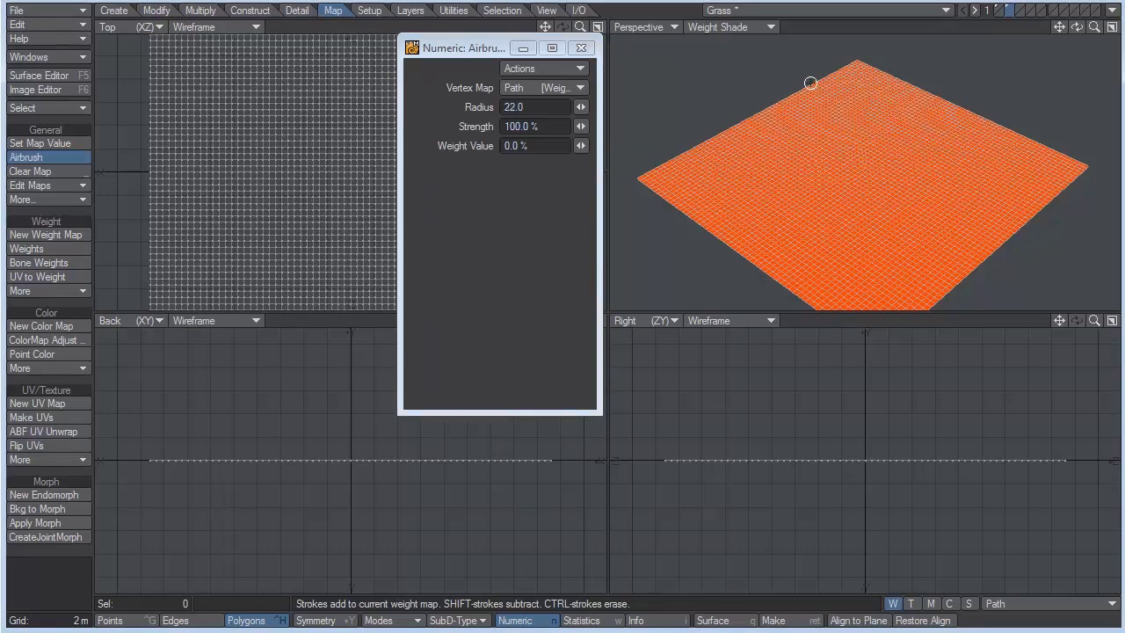
{"action": "mouse_move", "coordinate": [810, 83]}
{"action": "left_mouse_down"}
{"action": "mouse_move", "coordinate": [811, 130]}
{"action": "mouse_move", "coordinate": [853, 156]}
{"action": "mouse_move", "coordinate": [904, 319]}
{"action": "left_mouse_up"}
{"action": "mouse_move", "coordinate": [1076, 27]}
{"action": "left_mouse_down"}
{"action": "mouse_move", "coordinate": [1089, 28]}
{"action": "mouse_move", "coordinate": [1091, 52]}
{"action": "mouse_move", "coordinate": [1081, 34]}
{"action": "left_mouse_up"}
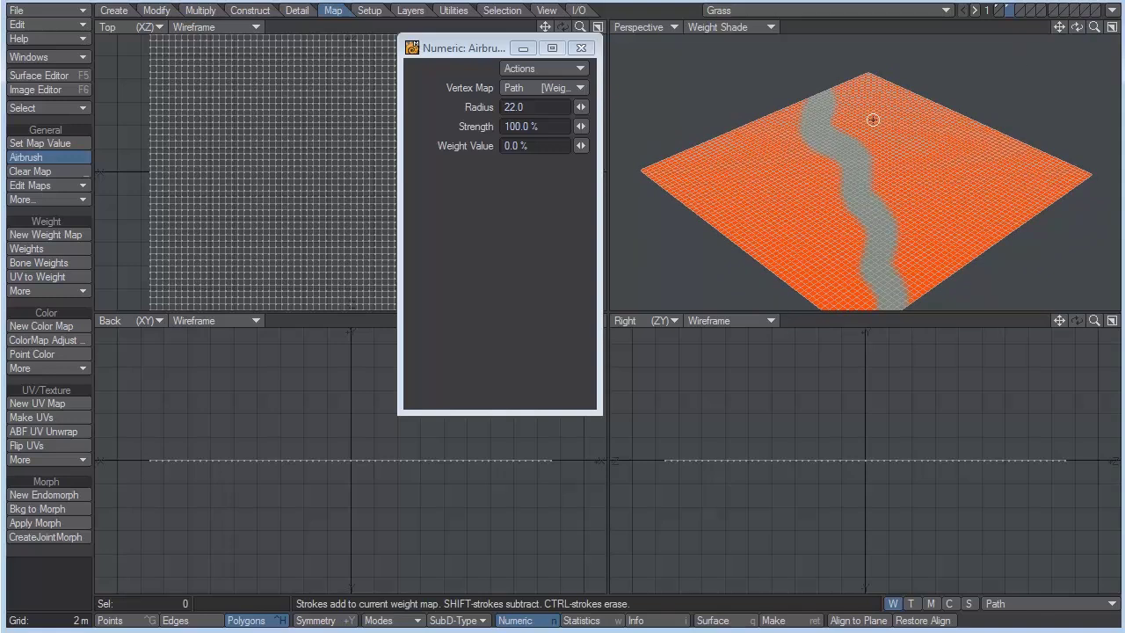
- Switch back to Layout and open the surface Instance Generator settings of Grass:Layer2
{"action": "key", "text": "F12"}
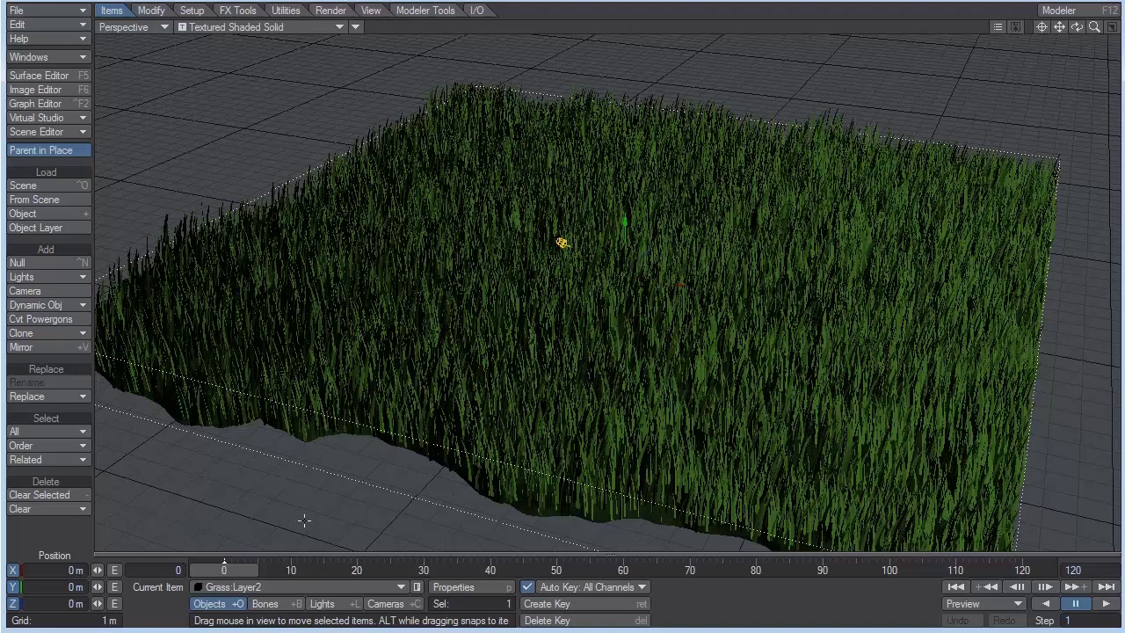
{"action": "key", "text": "p"}
{"action": "left_click", "coordinate": [407, 122]}
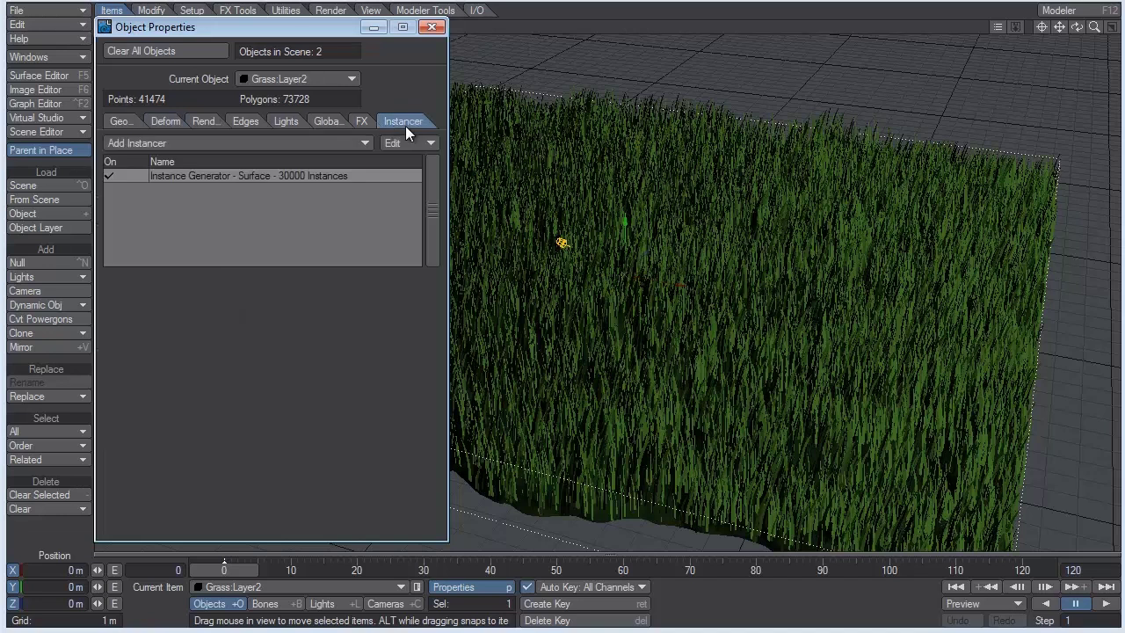
{"action": "double_click", "coordinate": [282, 175]}
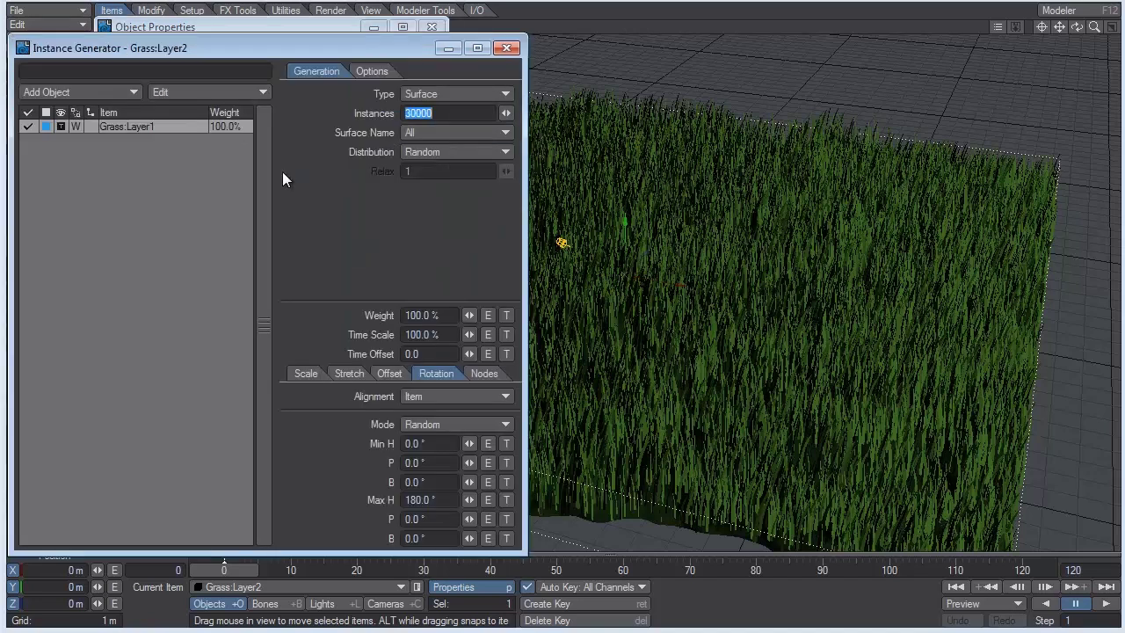
{"action": "left_click", "coordinate": [432, 27]}
{"action": "left_click_drag", "start_coordinate": [342, 46], "coordinate": [391, 48]}
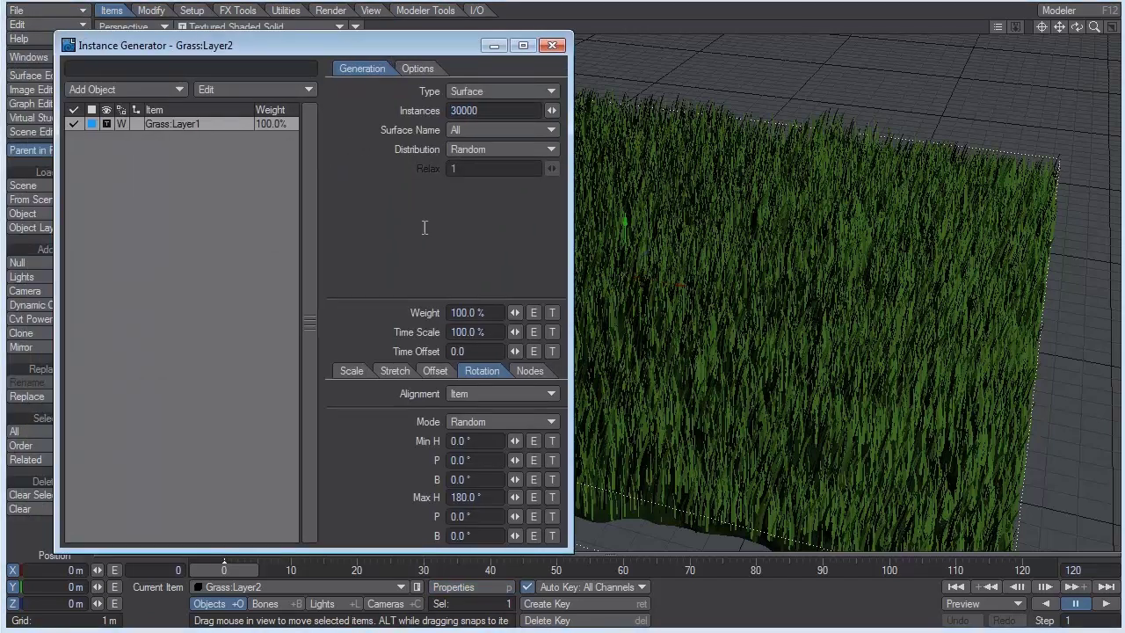
- Enable Use Nodes for the grass instances and open the generator's node editor
{"action": "left_click", "coordinate": [529, 370]}
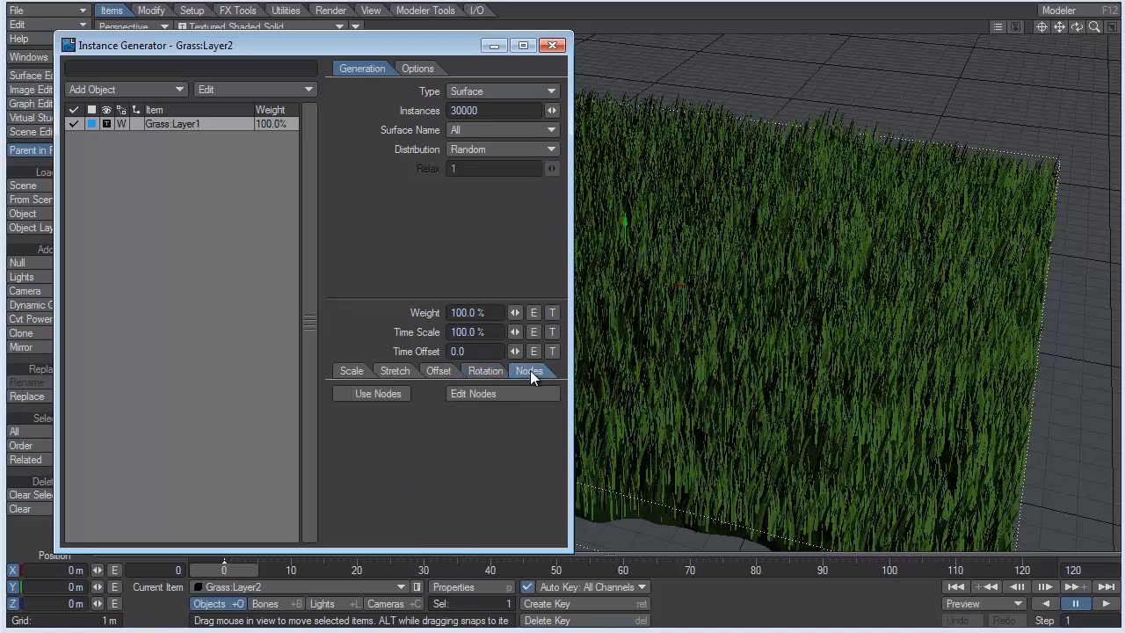
{"action": "left_click", "coordinate": [363, 393]}
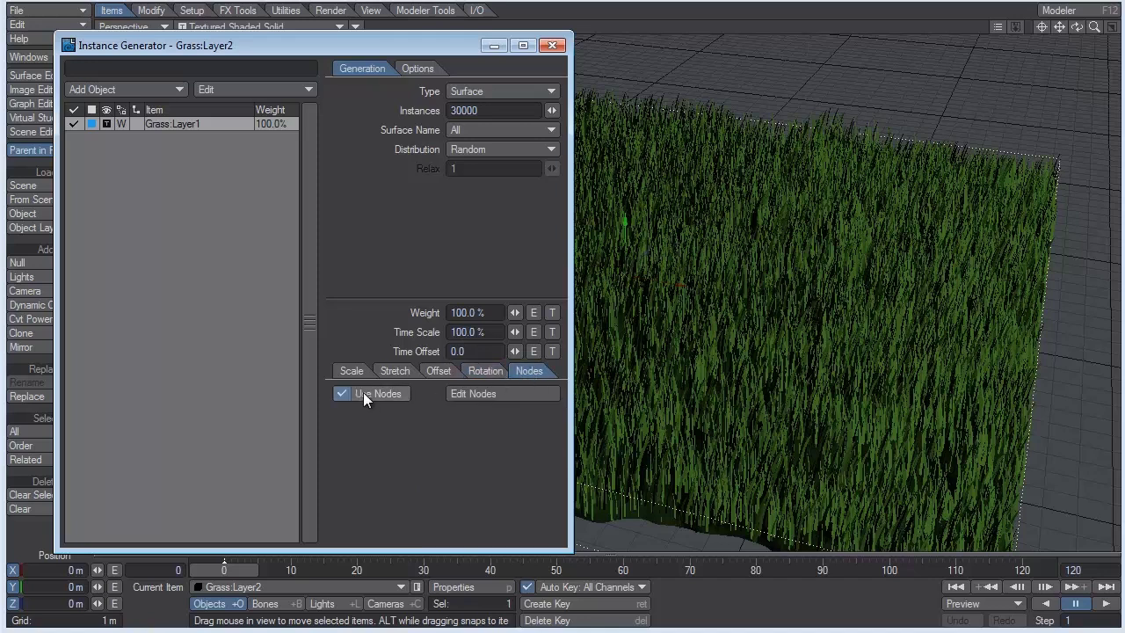
{"action": "left_click", "coordinate": [485, 393]}
{"action": "left_click_drag", "start_coordinate": [270, 83], "coordinate": [480, 77]}
{"action": "left_click", "coordinate": [552, 45]}
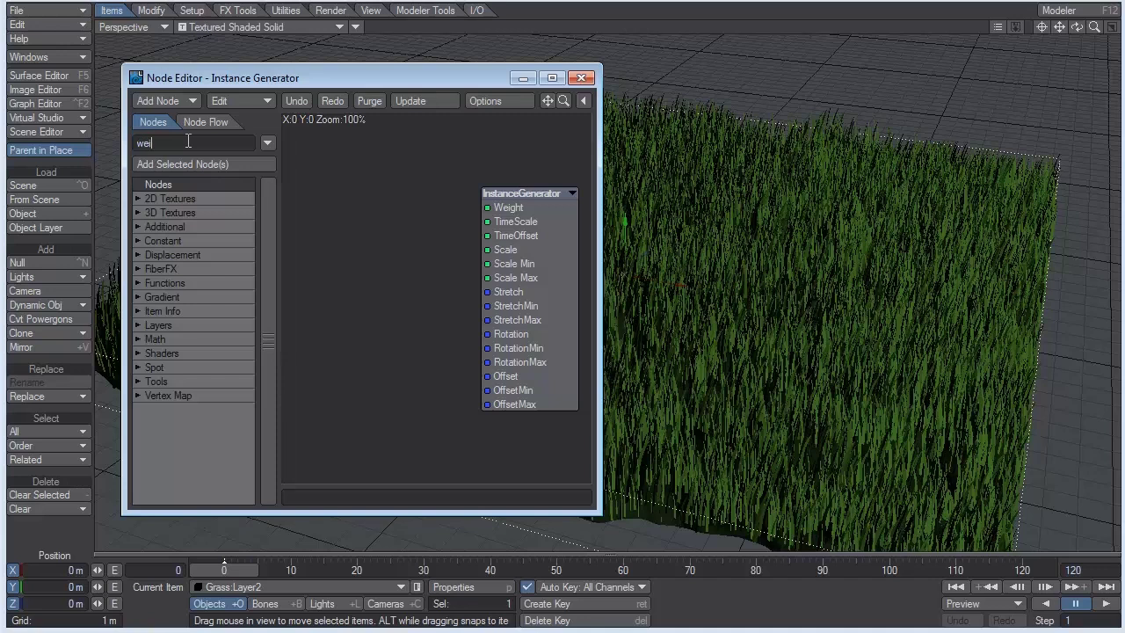
- Find the Weight Map node by searching for "wei" and add it beside the InstanceGenerator node
{"action": "key", "text": "Return"}
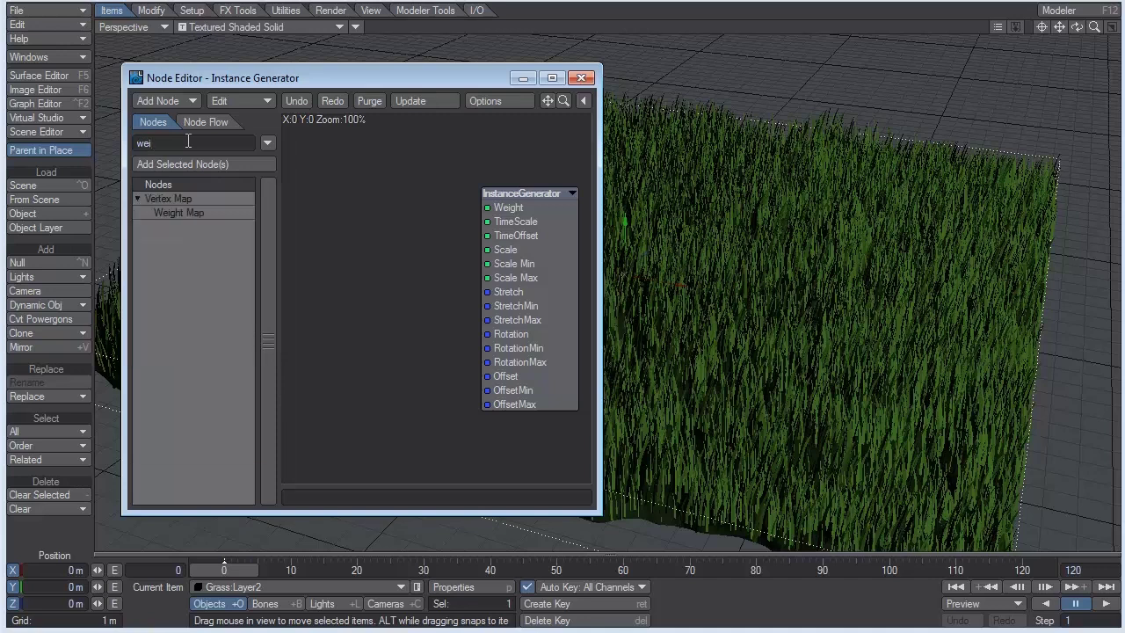
{"action": "left_click", "coordinate": [173, 212]}
{"action": "double_click", "coordinate": [173, 212]}
{"action": "left_click_drag", "start_coordinate": [429, 294], "coordinate": [342, 229]}
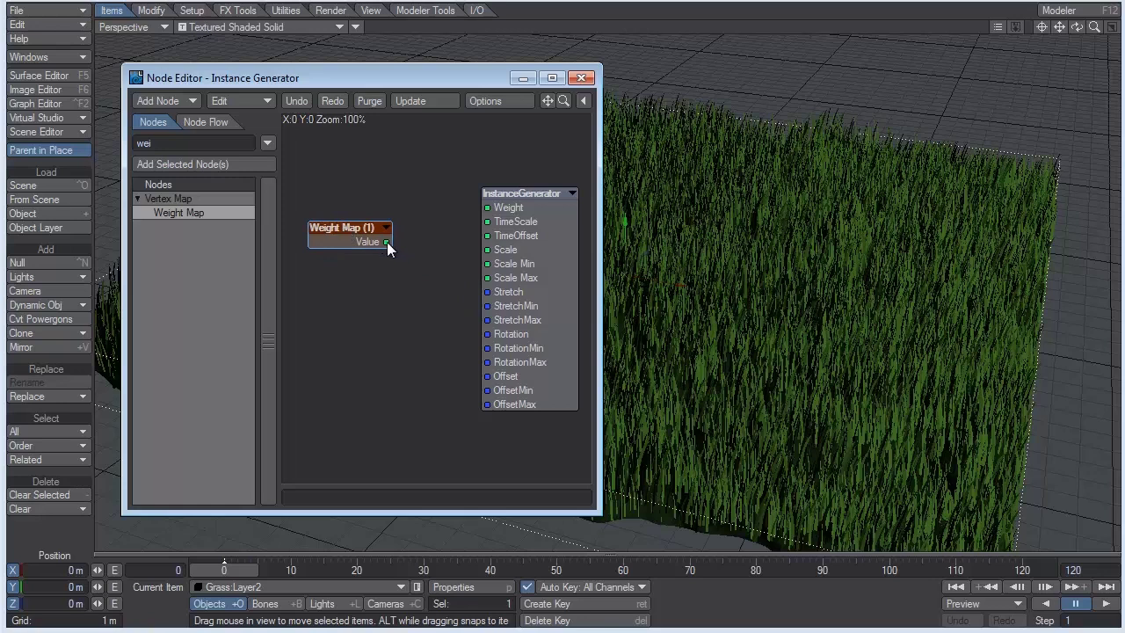
- Assign the Path weight map to the Weight Map (1) node in the instance generator's node editor
{"action": "double_click", "coordinate": [361, 230]}
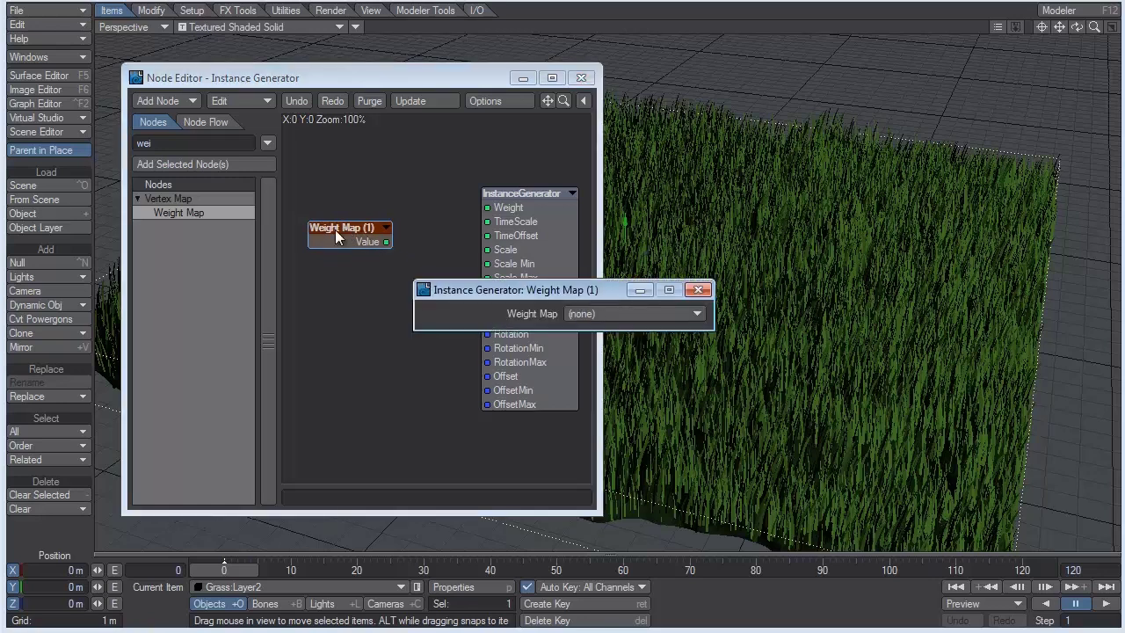
{"action": "left_click", "coordinate": [606, 312]}
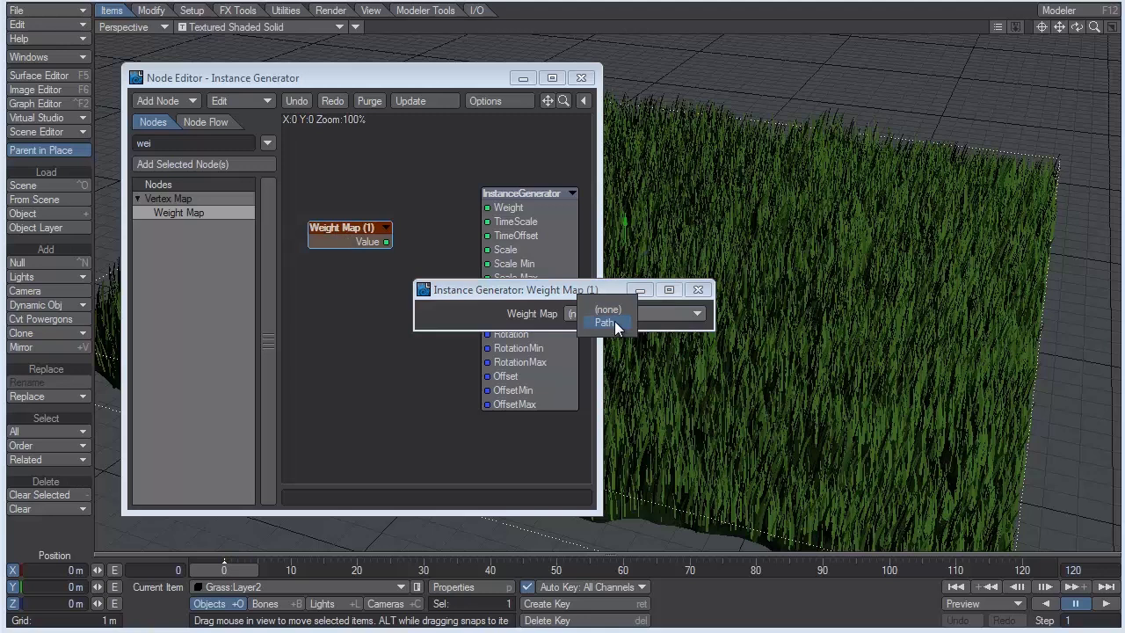
{"action": "left_click", "coordinate": [606, 322]}
{"action": "left_click", "coordinate": [698, 289]}
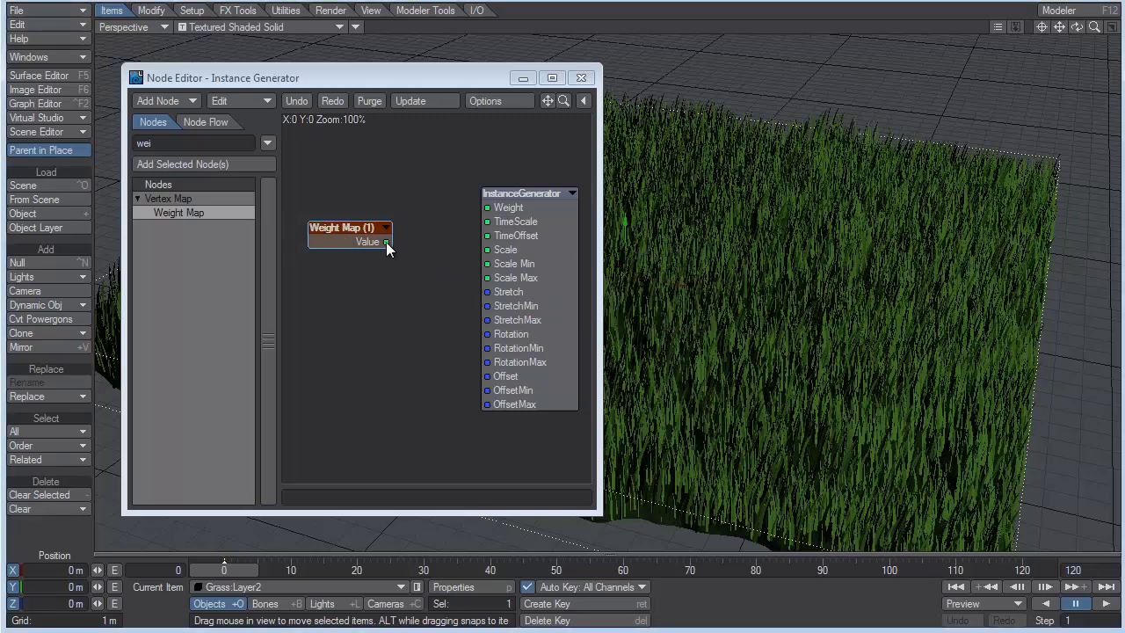
- Connect the Weight Map (1) node's Value output to the InstanceGenerator's Weight input and close the node editor
{"action": "left_click_drag", "start_coordinate": [386, 242], "coordinate": [389, 258]}
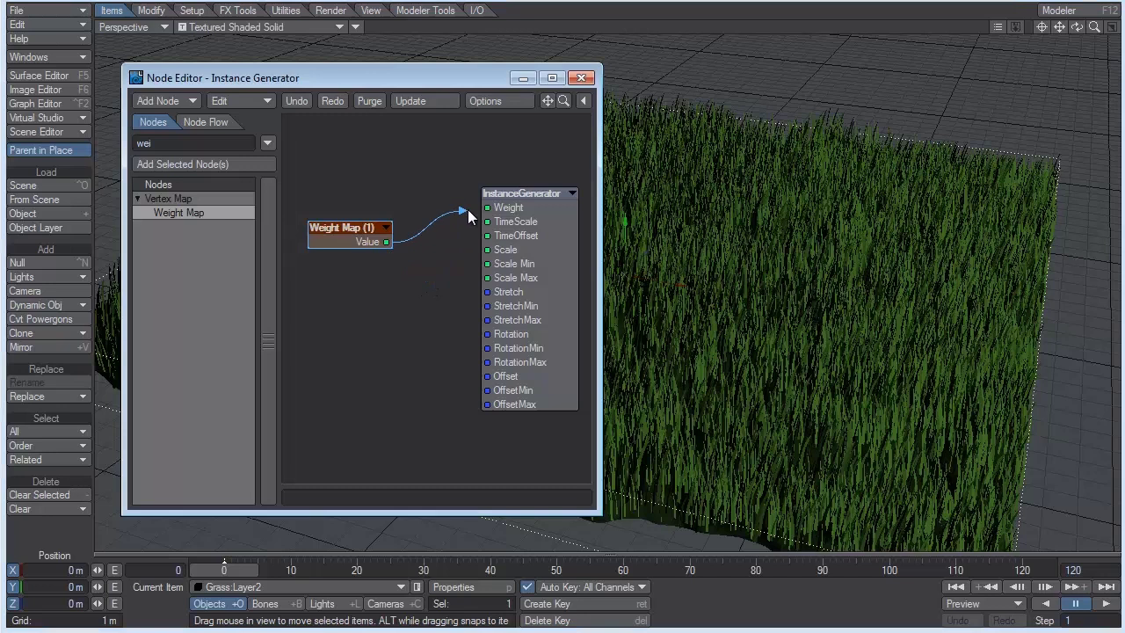
{"action": "left_click_drag", "start_coordinate": [468, 211], "coordinate": [494, 208]}
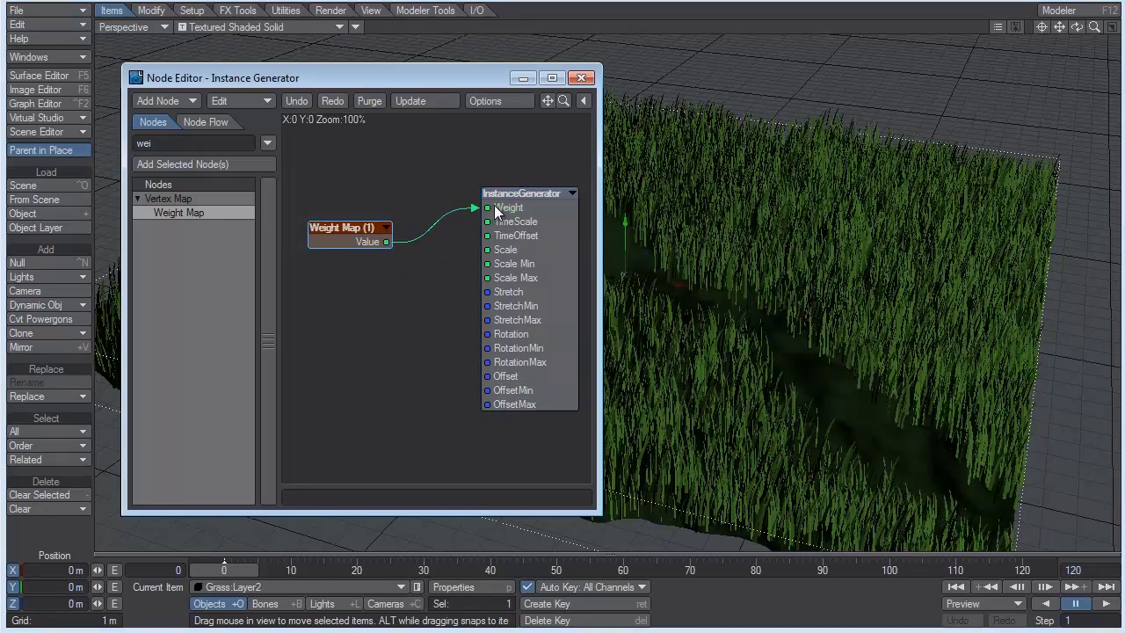
{"action": "left_click", "coordinate": [581, 78]}
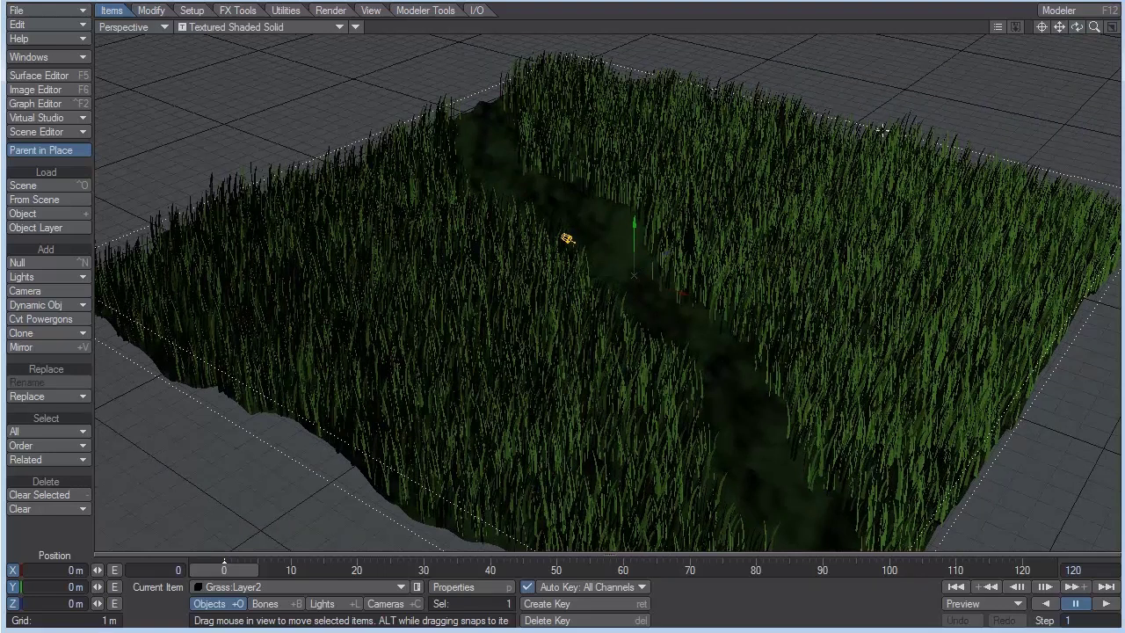
- Enable Smoothing on the Base surface of the Grass object in the Surface Editor
{"action": "left_click_drag", "start_coordinate": [807, 158], "coordinate": [406, 175], "text": "alt"}
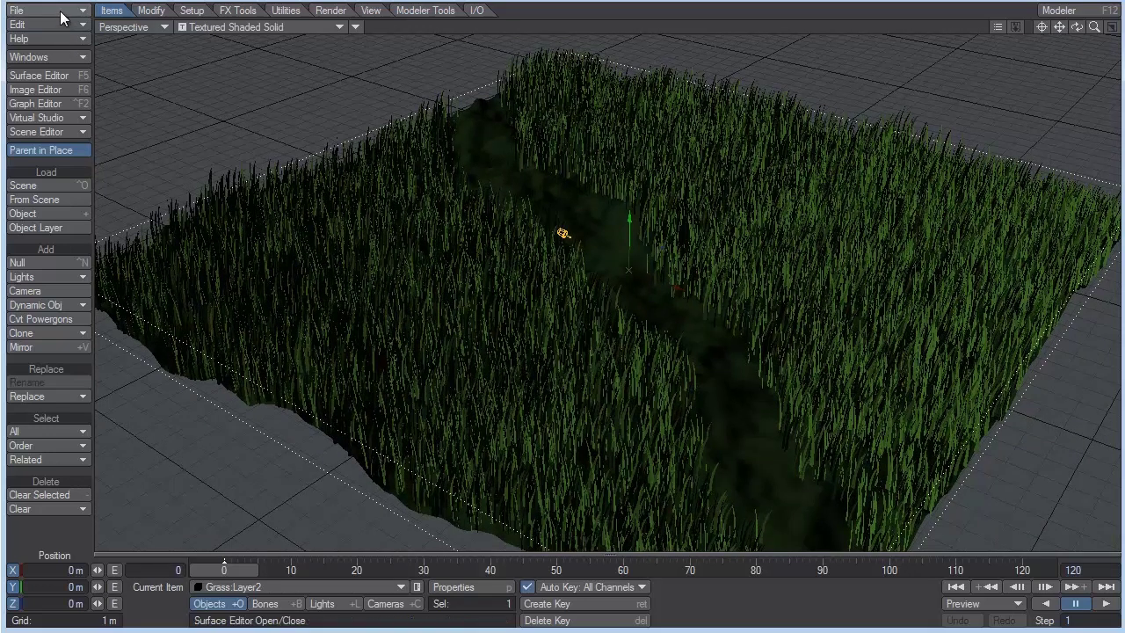
{"action": "left_click", "coordinate": [66, 74]}
{"action": "left_click", "coordinate": [873, 123]}
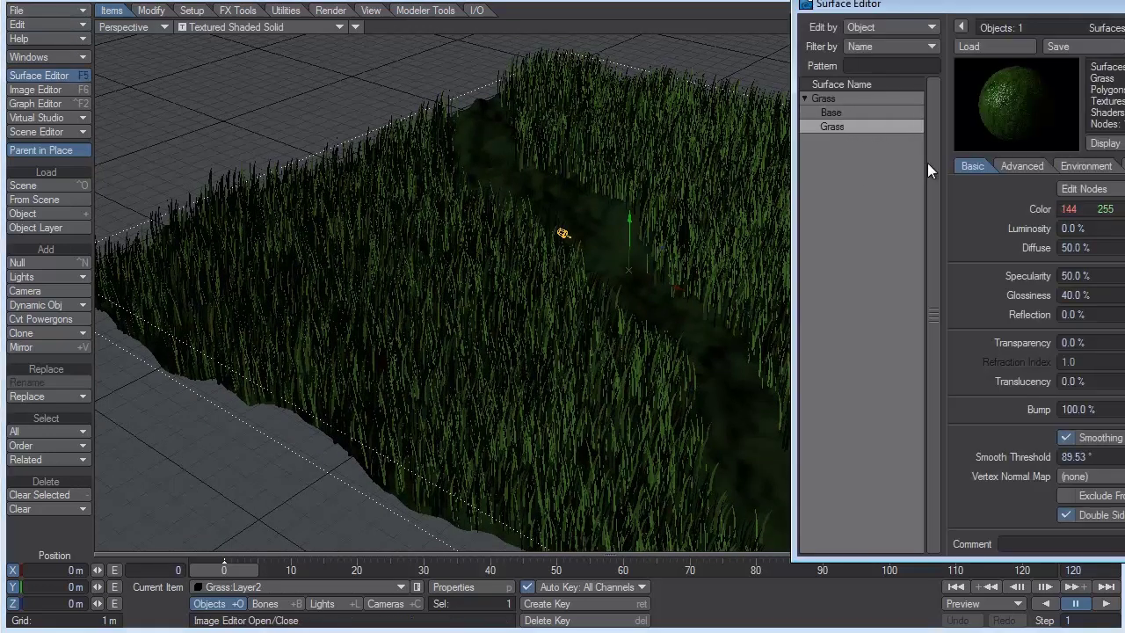
{"action": "left_click", "coordinate": [850, 112]}
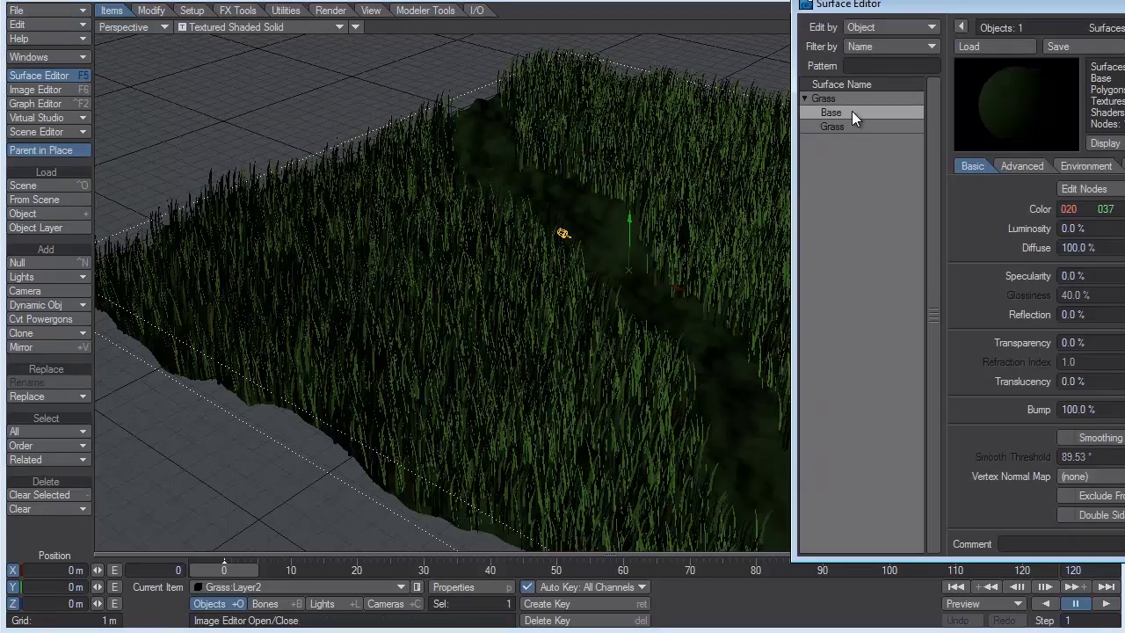
{"action": "left_click", "coordinate": [1066, 437]}
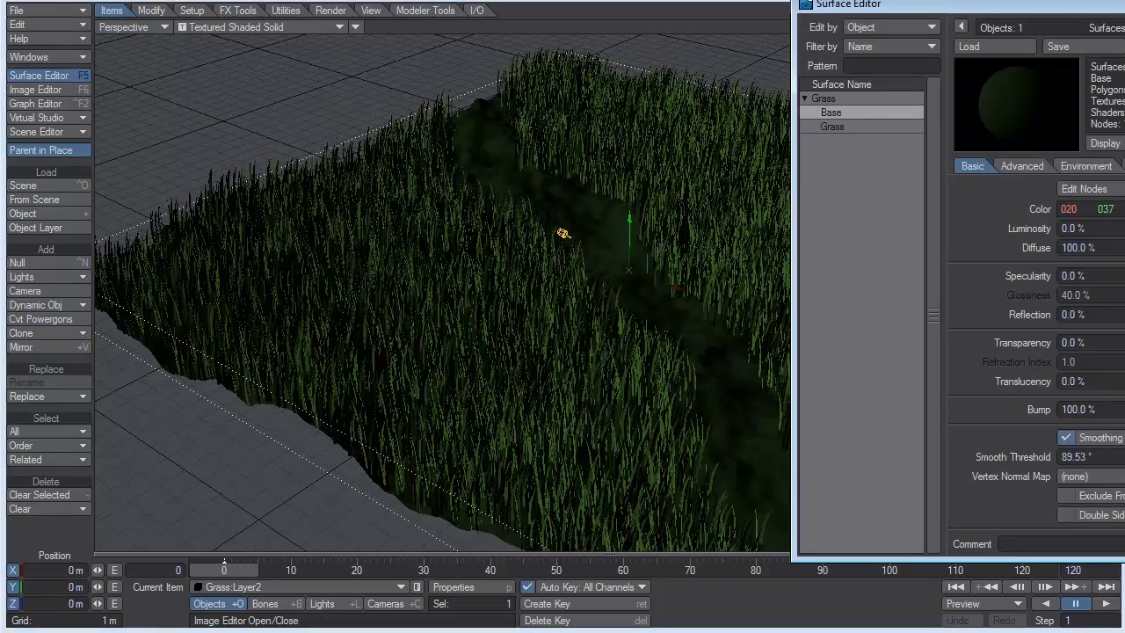
{"action": "key", "text": "F5"}
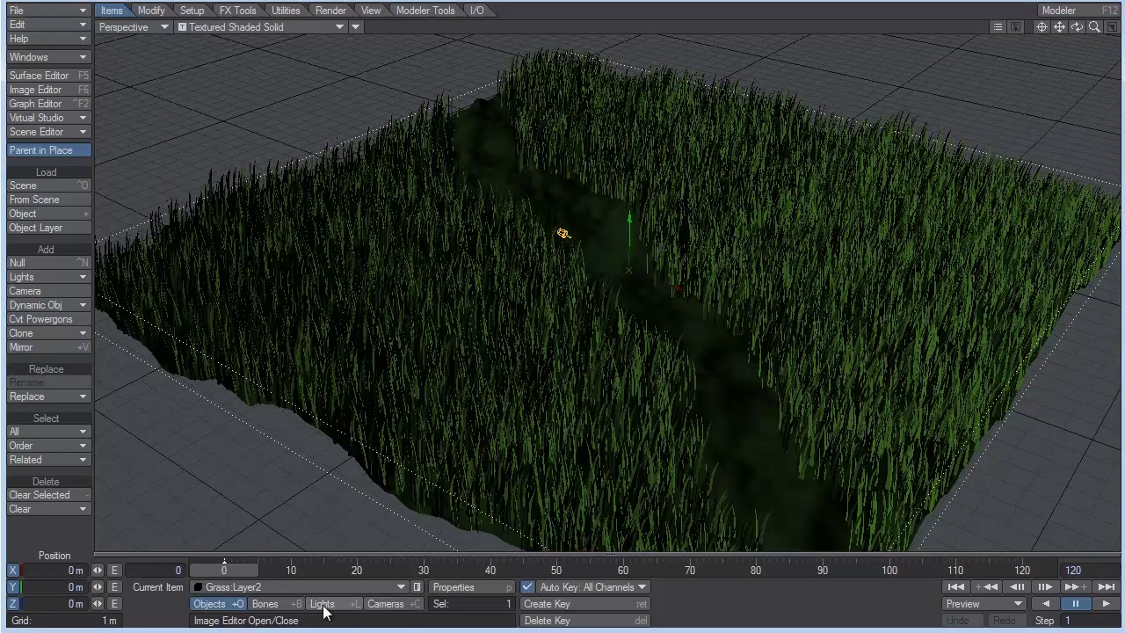
- Set the Grass:Layer1 instances in the Grass:Layer2 Instance Generator to display as Bounding Box
{"action": "key", "text": "p"}
{"action": "double_click", "coordinate": [273, 175]}
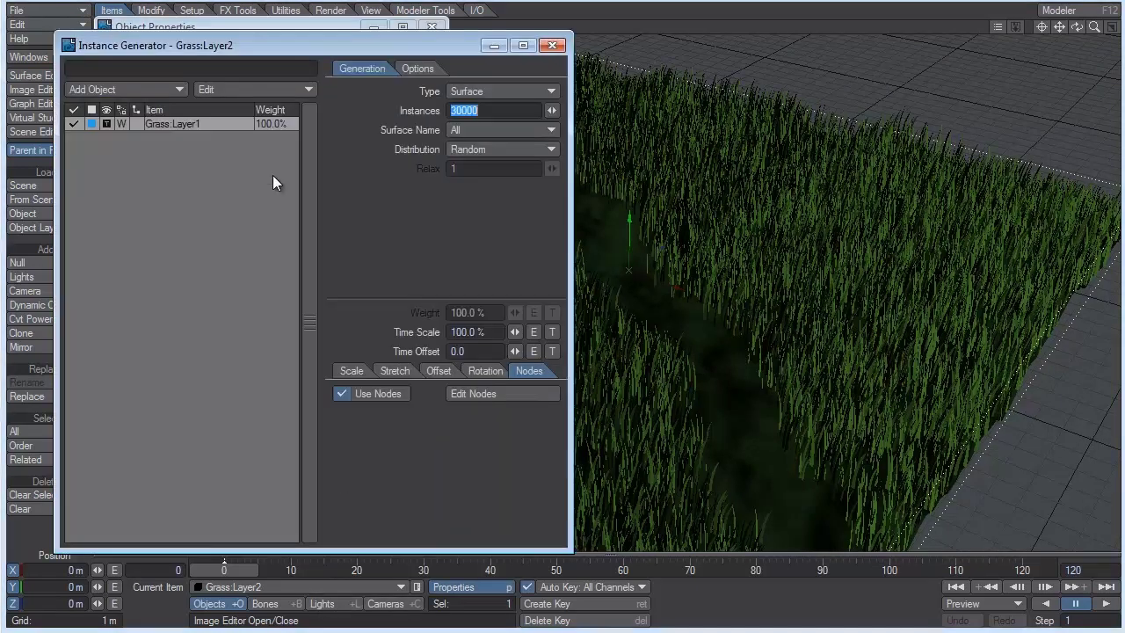
{"action": "left_click", "coordinate": [114, 128]}
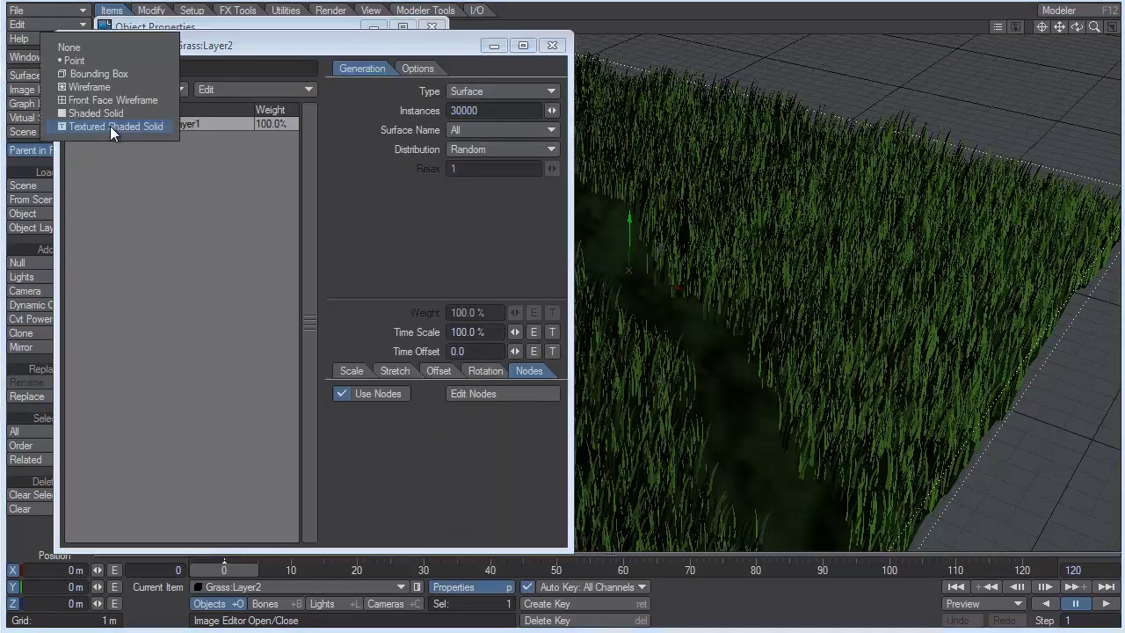
{"action": "left_click", "coordinate": [110, 73]}
{"action": "left_click", "coordinate": [552, 45]}
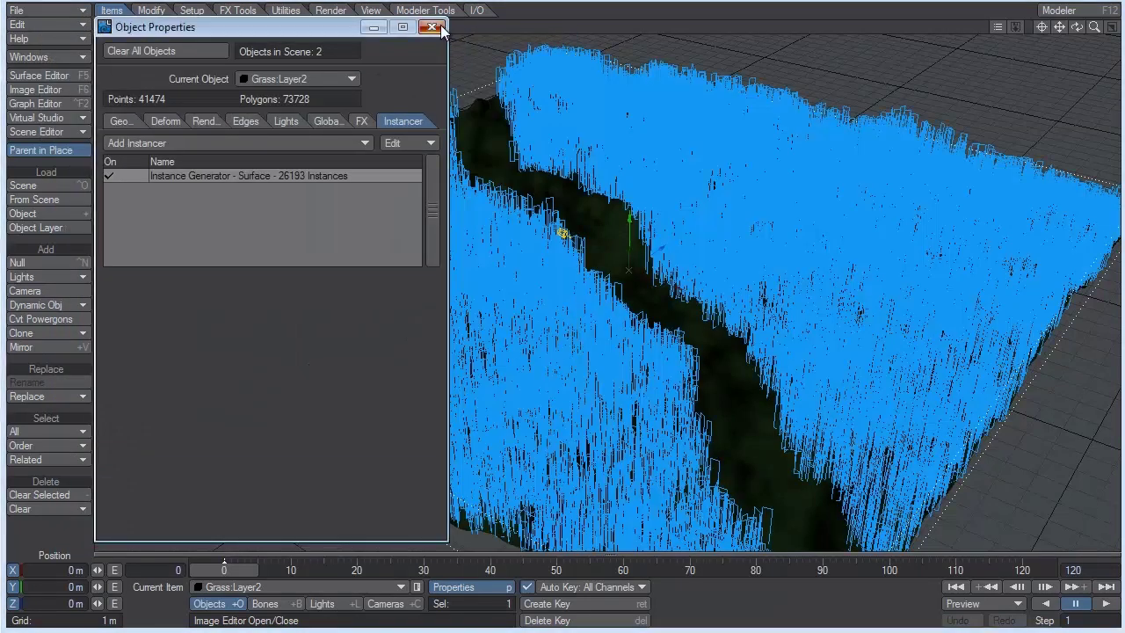
{"action": "left_click", "coordinate": [431, 28]}
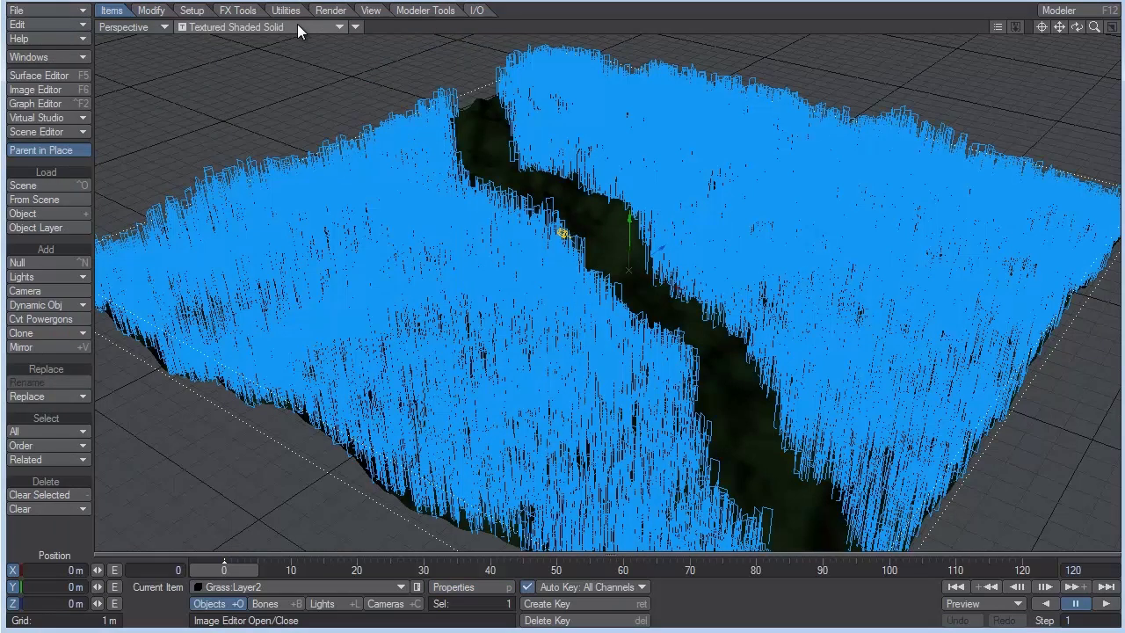
- Switch to Camera View and move the camera into the grass at about X 16.125 m, Y 3.78 m, Z -19.415 m
{"action": "key", "text": "6"}
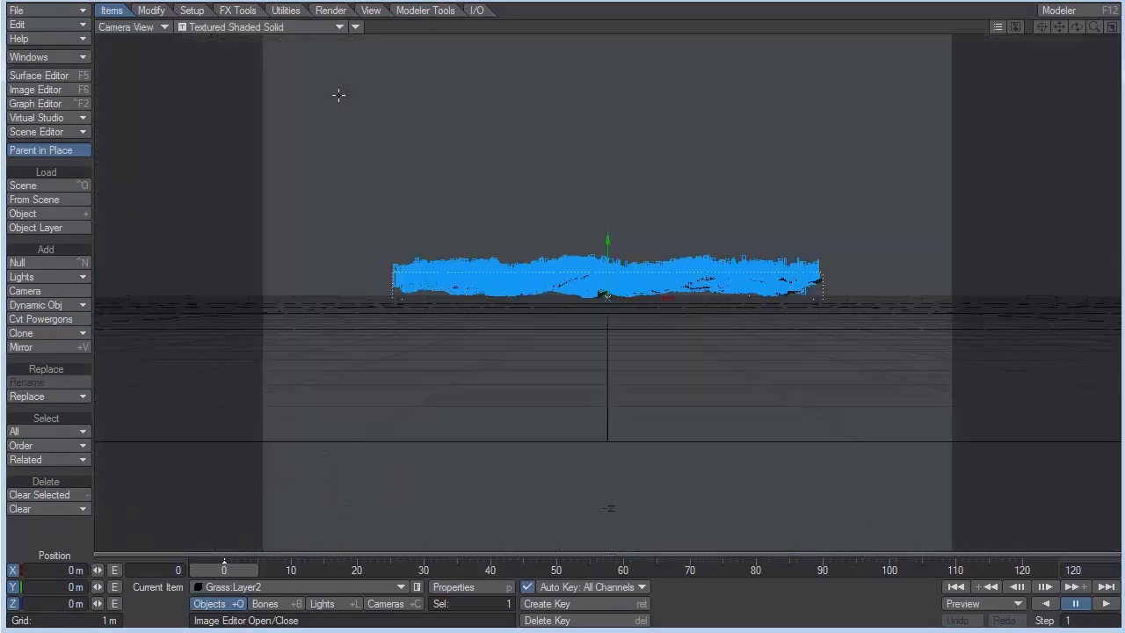
{"action": "left_click", "coordinate": [387, 604]}
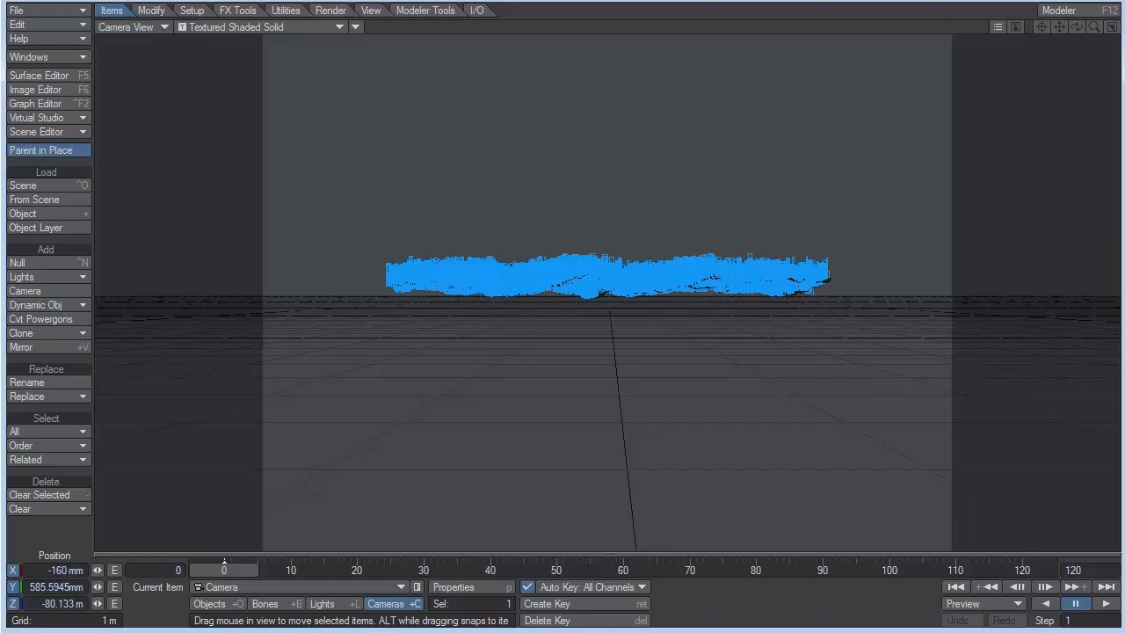
{"action": "mouse_move", "coordinate": [400, 164]}
{"action": "left_mouse_down"}
{"action": "mouse_move", "coordinate": [550, 362]}
{"action": "mouse_move", "coordinate": [402, 164]}
{"action": "left_mouse_up"}
{"action": "key", "text": "Return"}
{"action": "key", "text": "Return"}
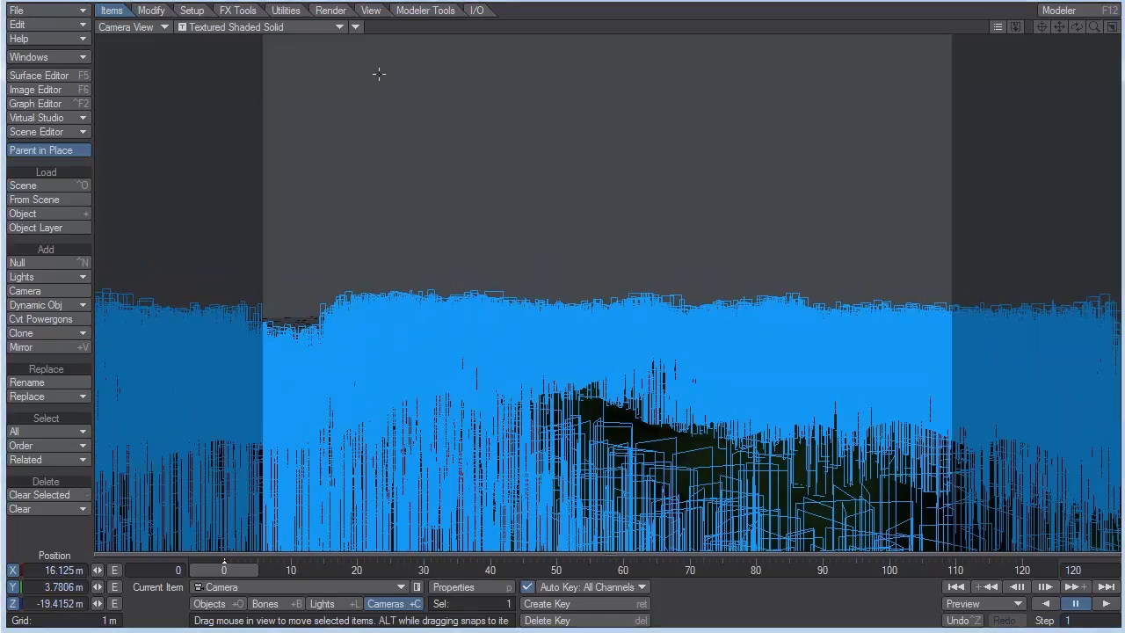
- Display the camera view in VPR and enable Gradient Backdrop in the Effects settings
{"action": "left_click", "coordinate": [315, 27]}
{"action": "left_click", "coordinate": [314, 51]}
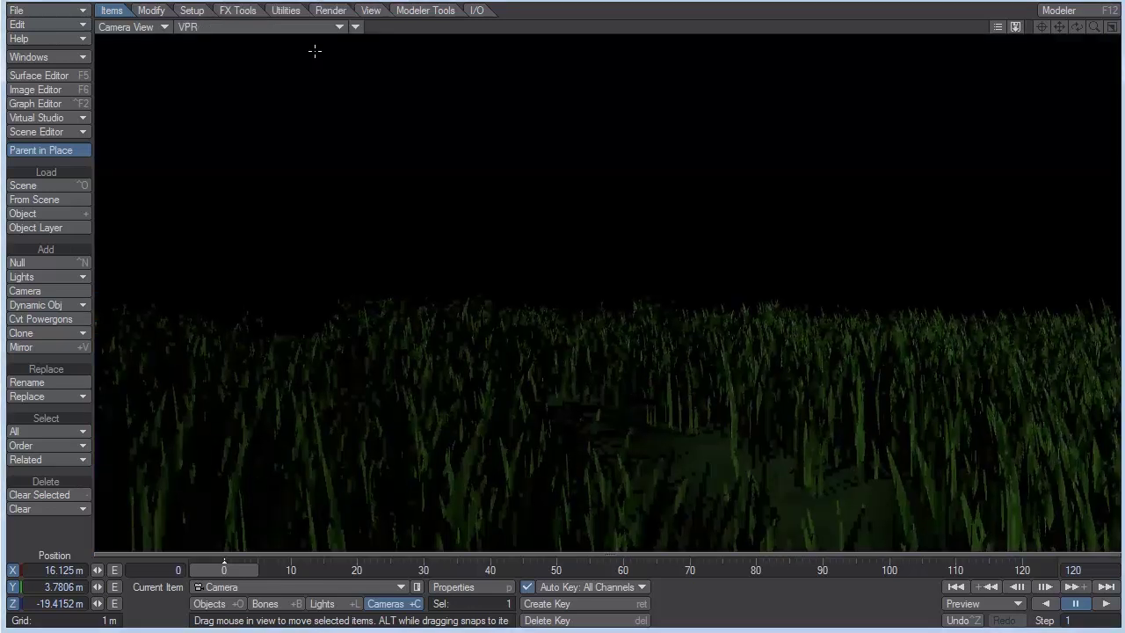
{"action": "key", "text": "ctrl+F5"}
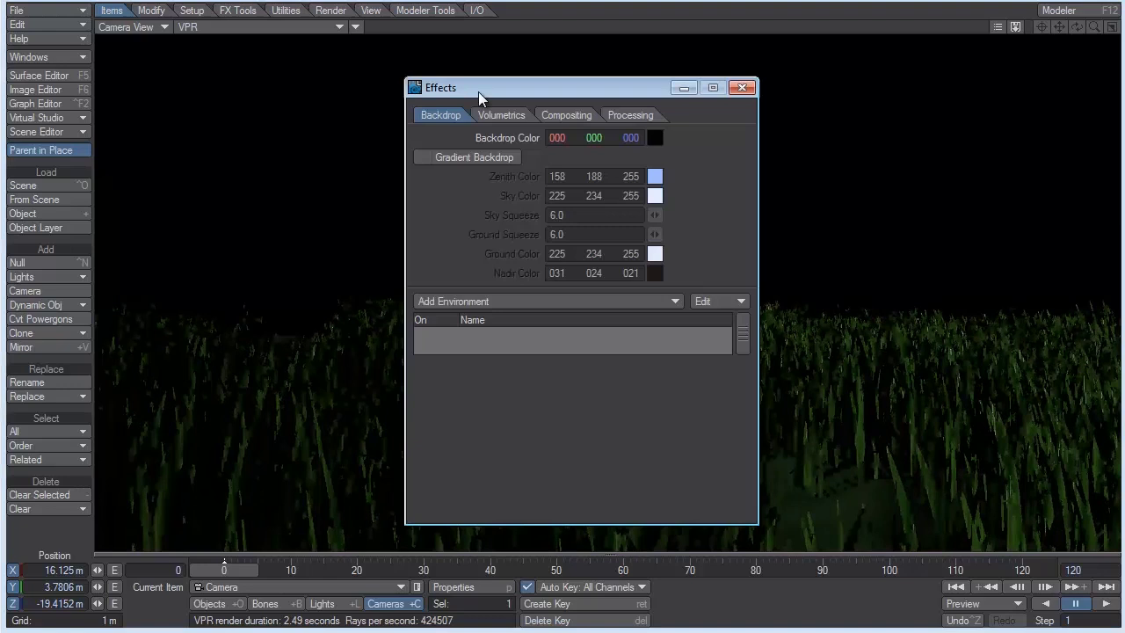
{"action": "left_click", "coordinate": [457, 157]}
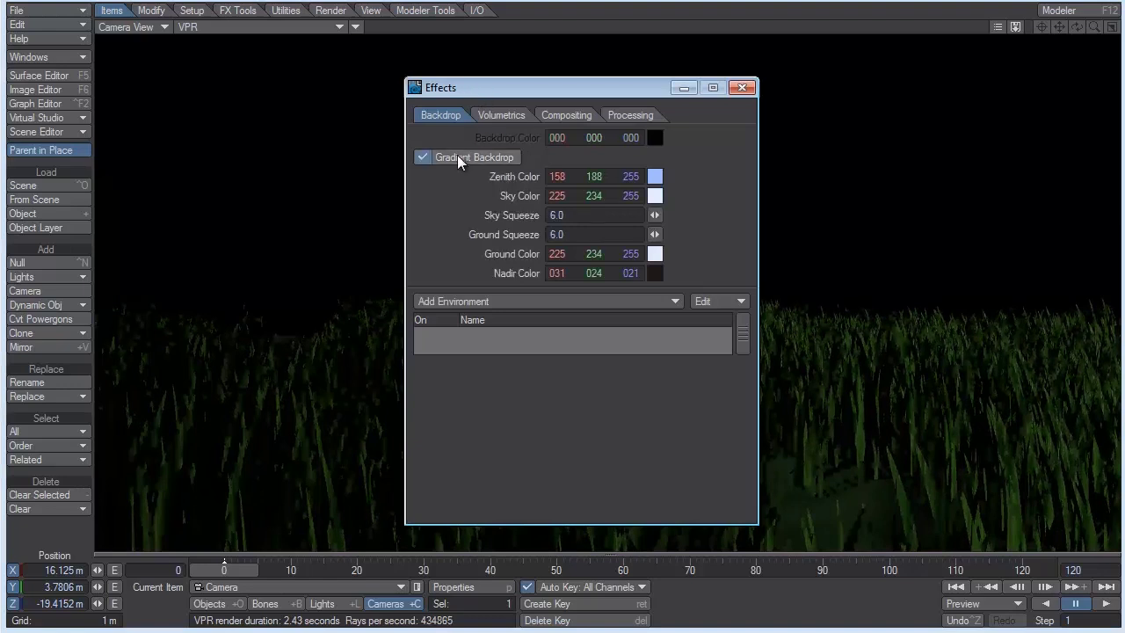
{"action": "left_click", "coordinate": [741, 87]}
- Rotate the camera to about heading -32.20° and pitch 6.30°, and set its Minimum Samples to 3
{"action": "key", "text": "y"}
{"action": "left_click_drag", "start_coordinate": [698, 161], "coordinate": [396, 166]}
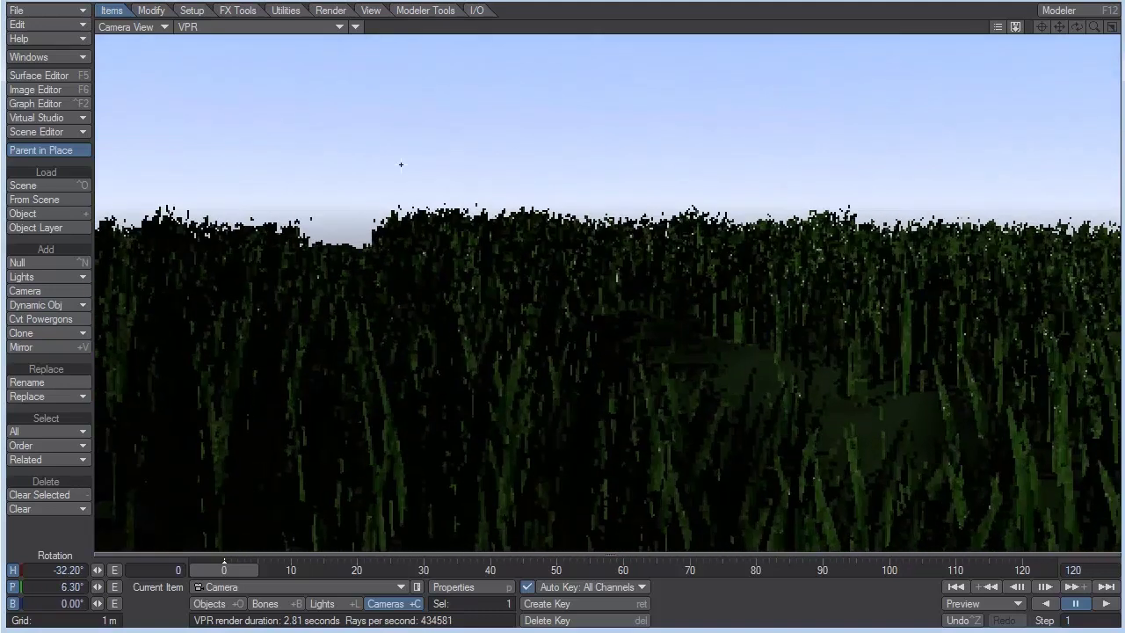
{"action": "left_click", "coordinate": [330, 17]}
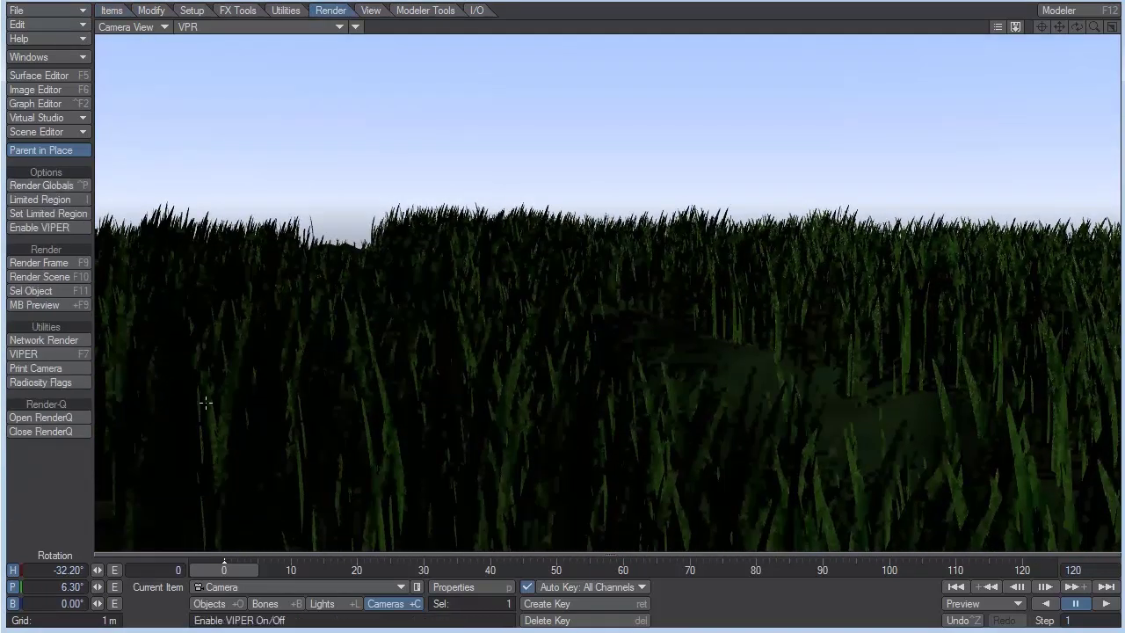
{"action": "left_click", "coordinate": [387, 603]}
{"action": "key", "text": "ctrl+f"}
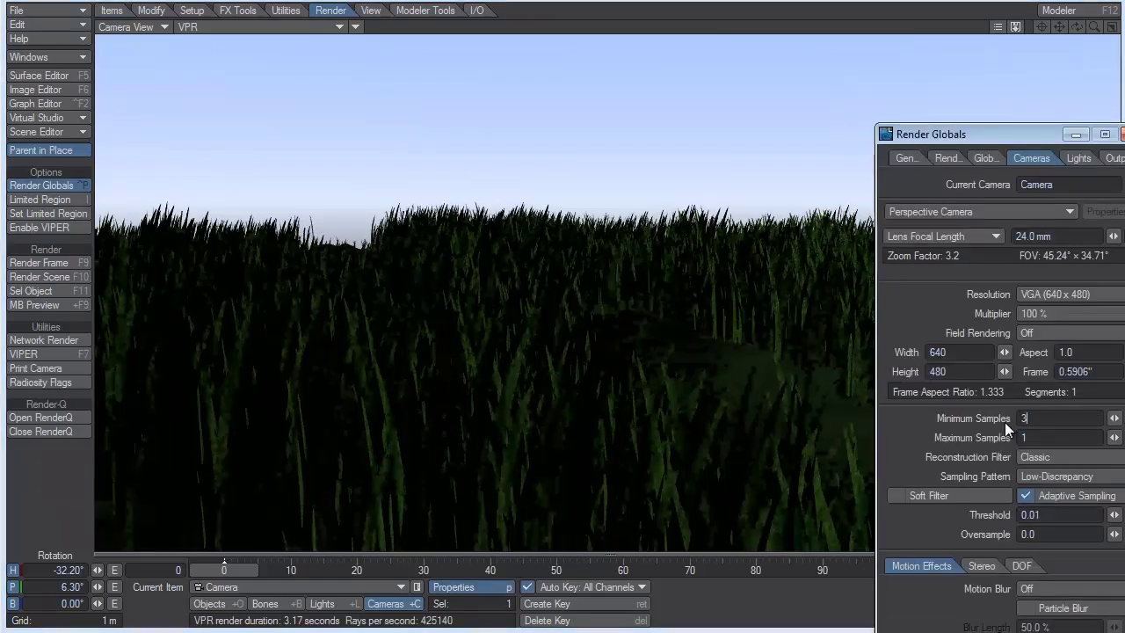
{"action": "type", "text": "3"}
{"action": "key", "text": "Return"}
{"action": "left_click", "coordinate": [1121, 134]}
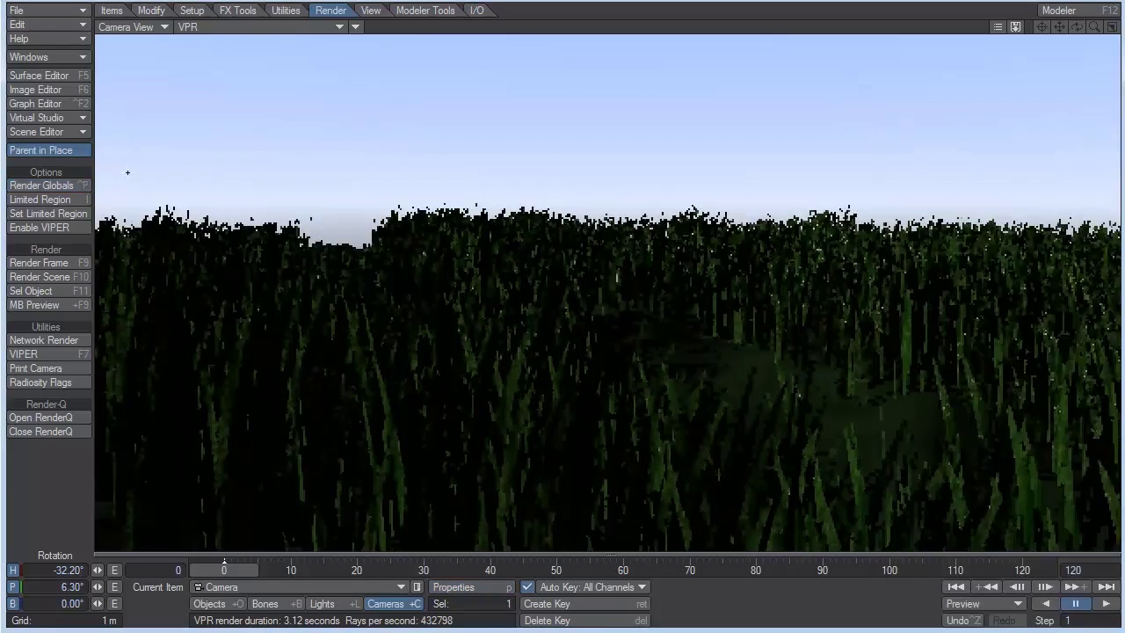
- Render frame 0, close the render status and reposition the rendered image window for viewing
{"action": "left_click", "coordinate": [57, 263]}
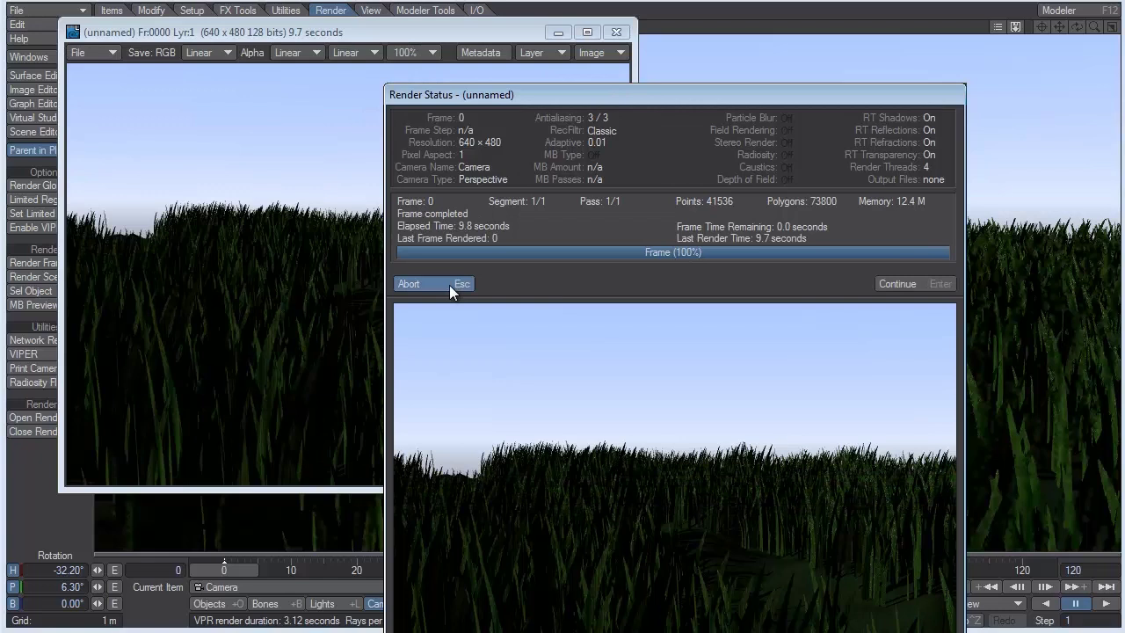
{"action": "left_click", "coordinate": [449, 285]}
{"action": "left_click_drag", "start_coordinate": [409, 30], "coordinate": [553, 49]}
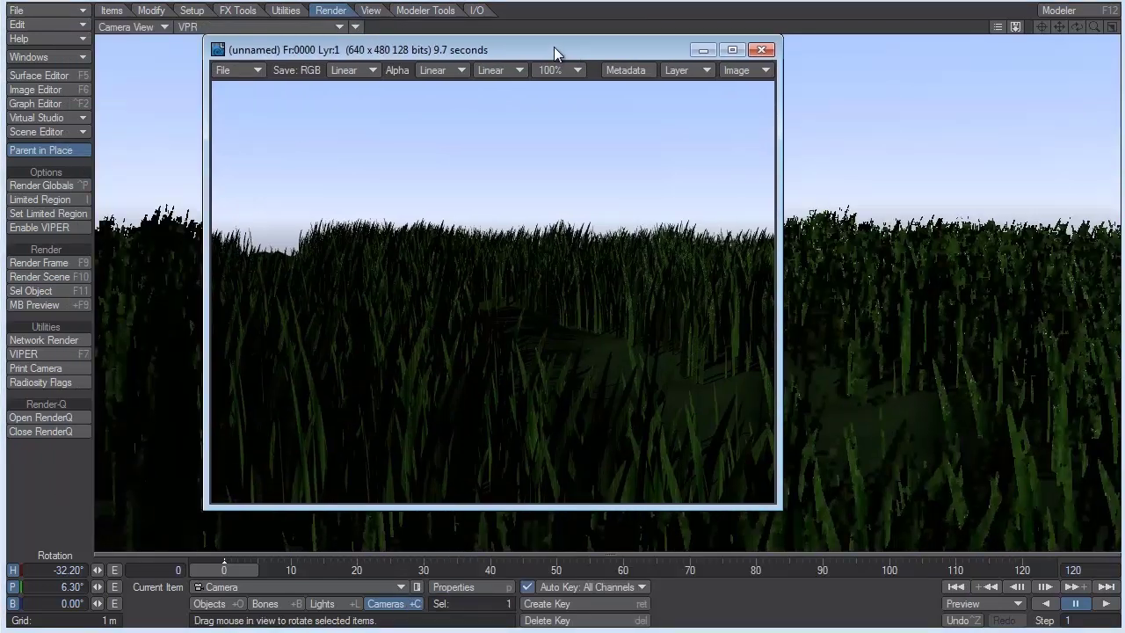